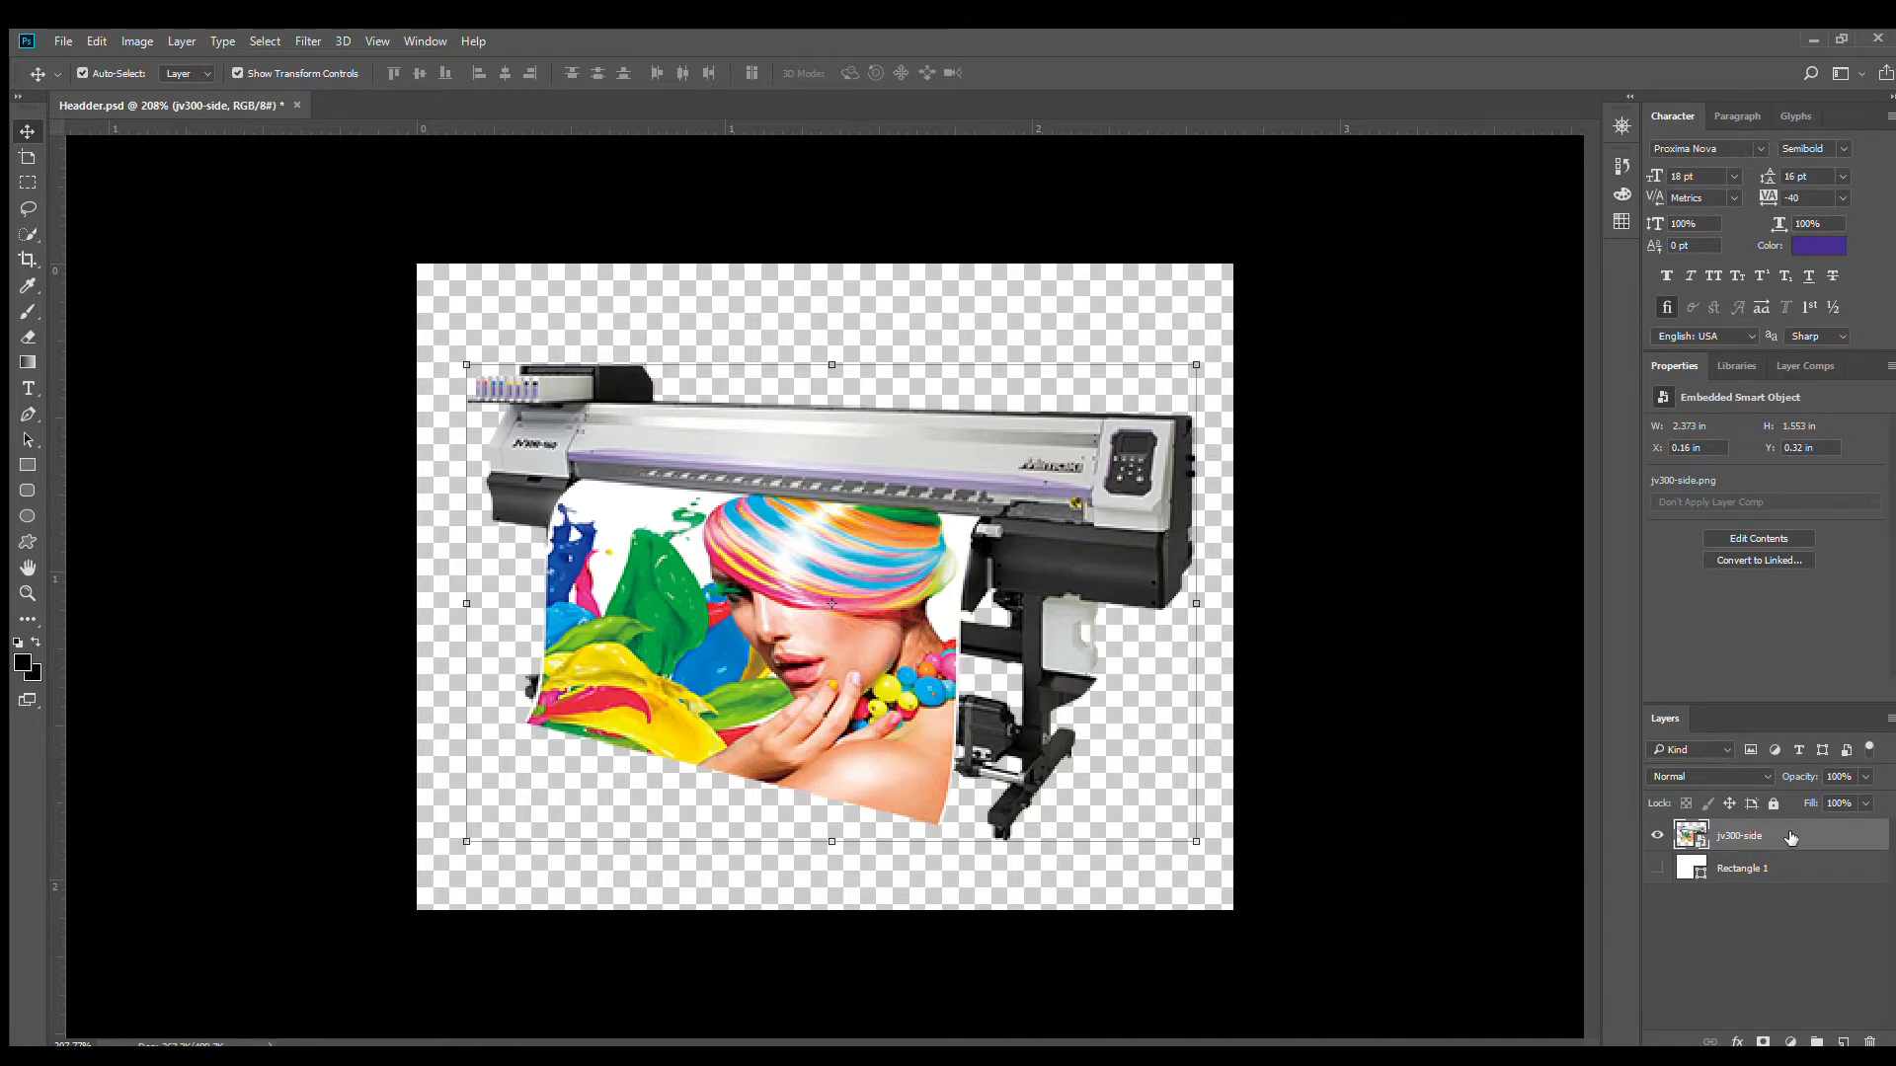
- Duplicate the jv300-side layer beneath the original and cover the original layer with a black Color Overlay
left_click_drag(1790, 837, 1775, 866)
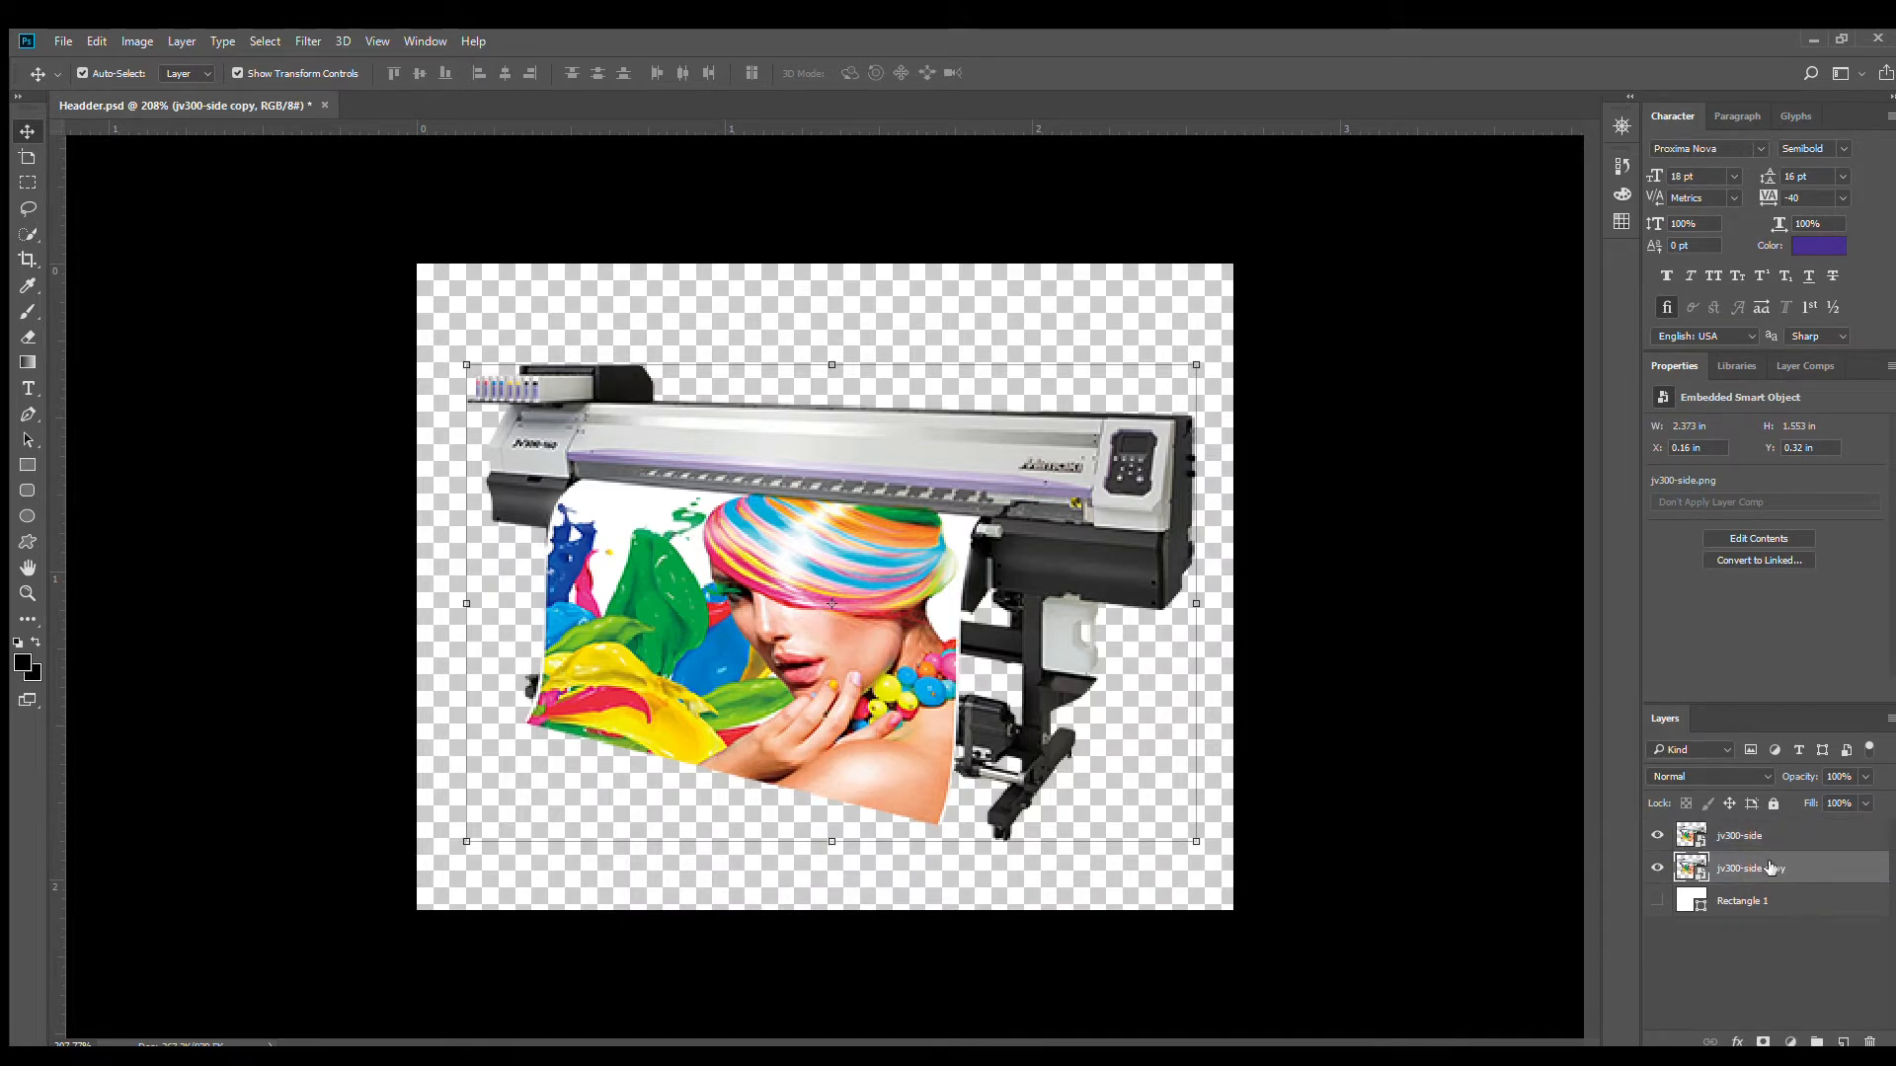
left_click(1832, 839)
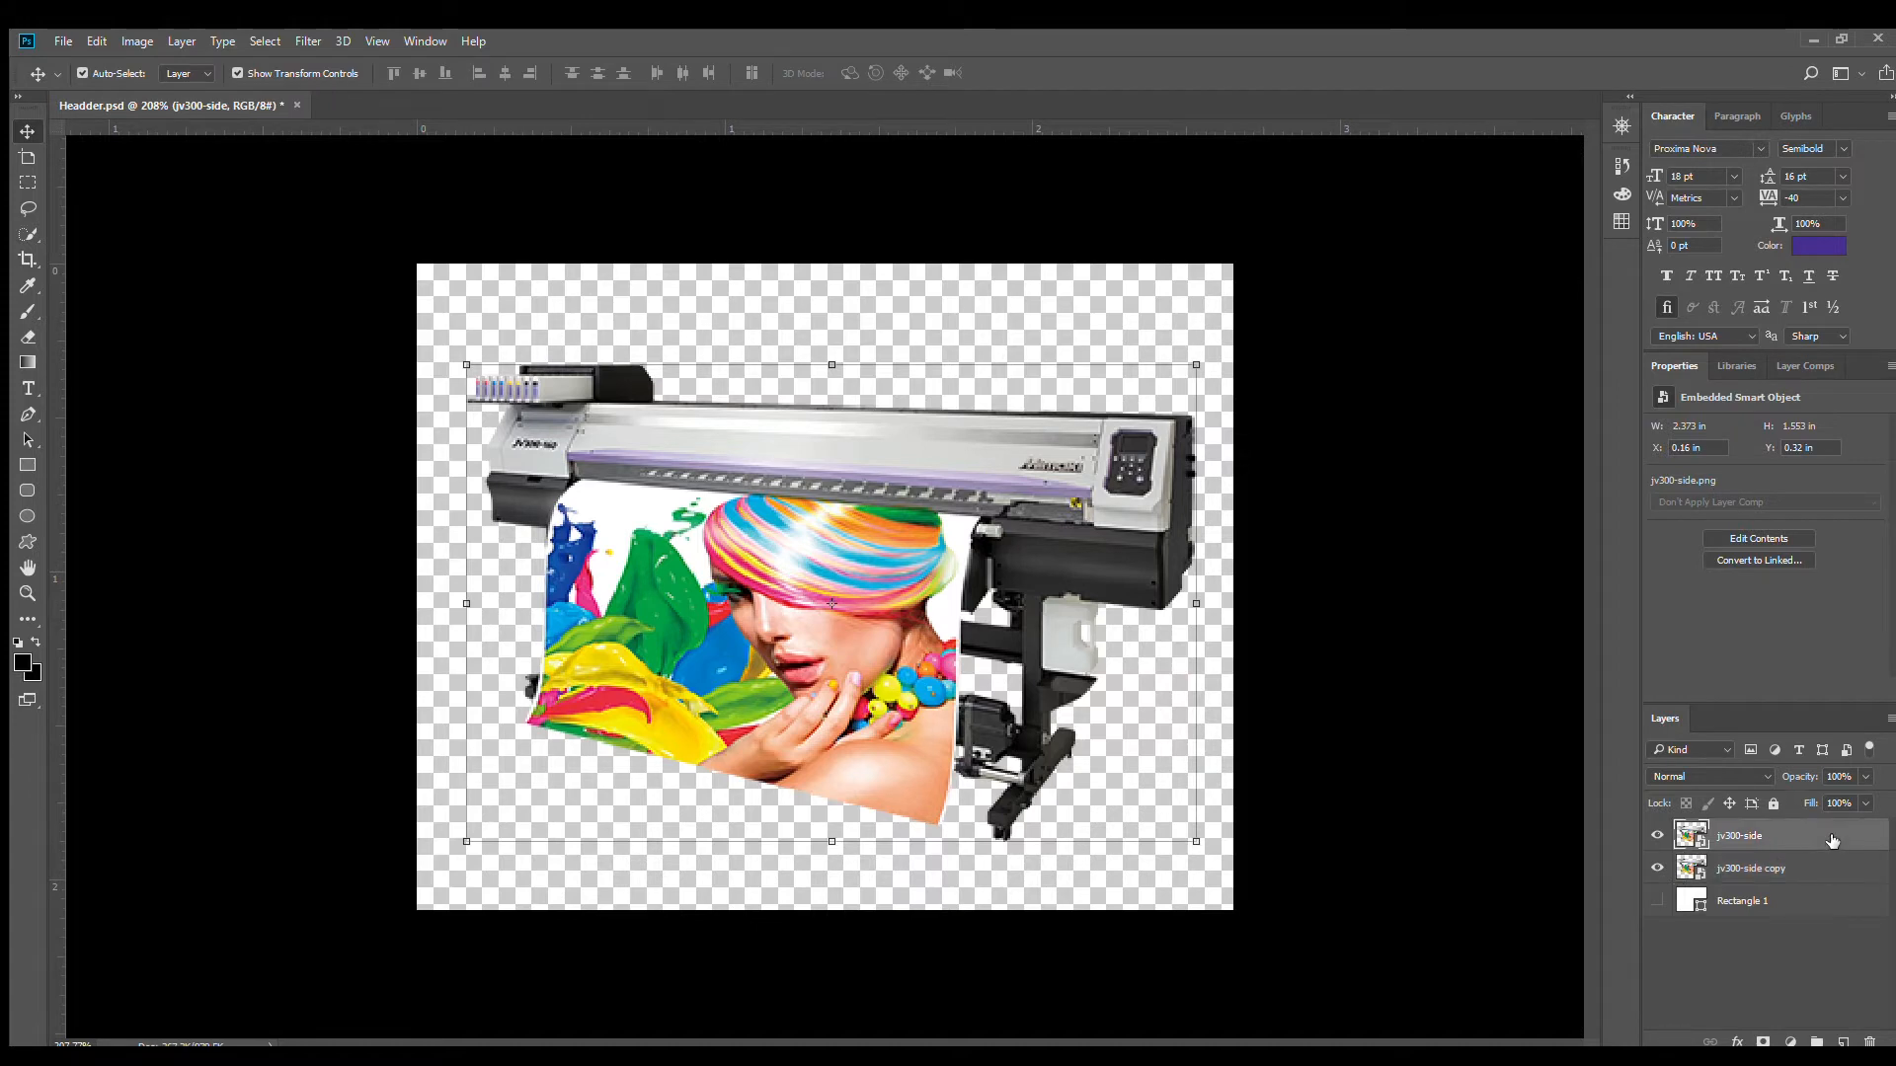
key("h")
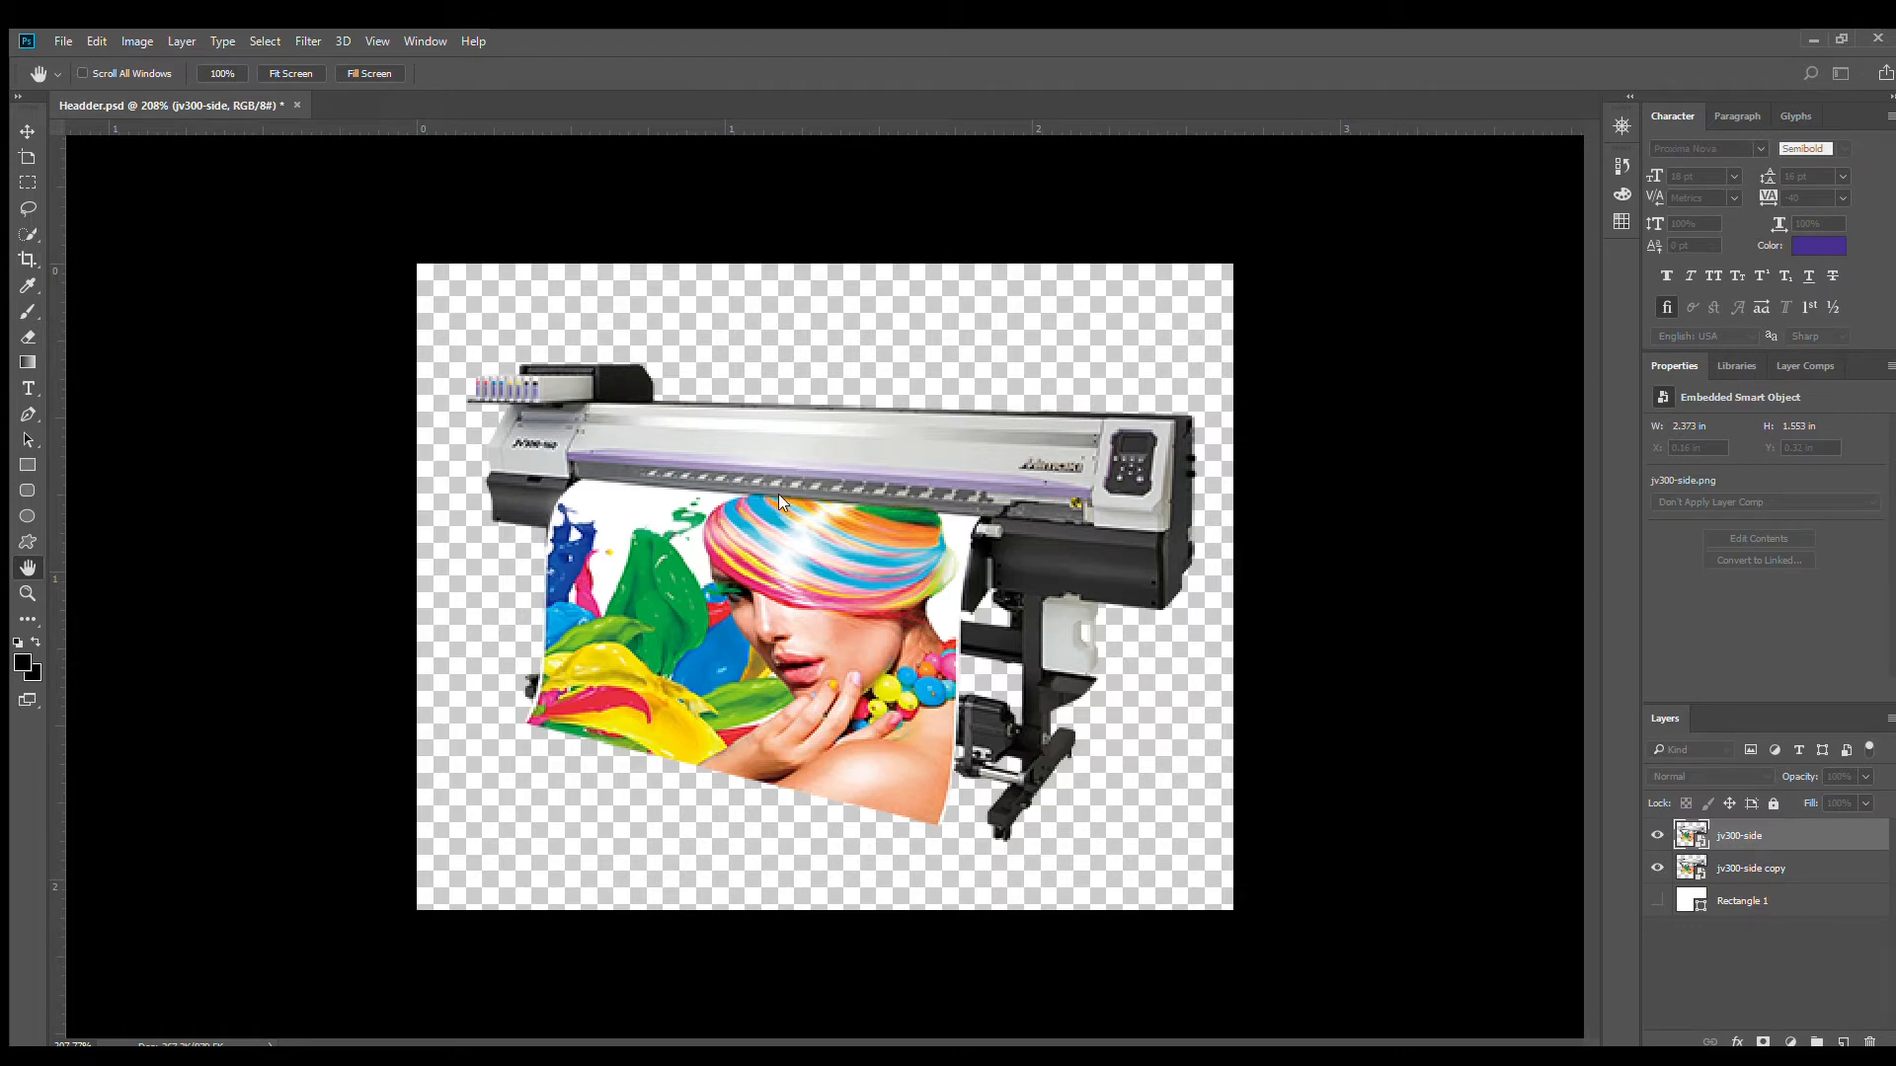
left_click(746, 547)
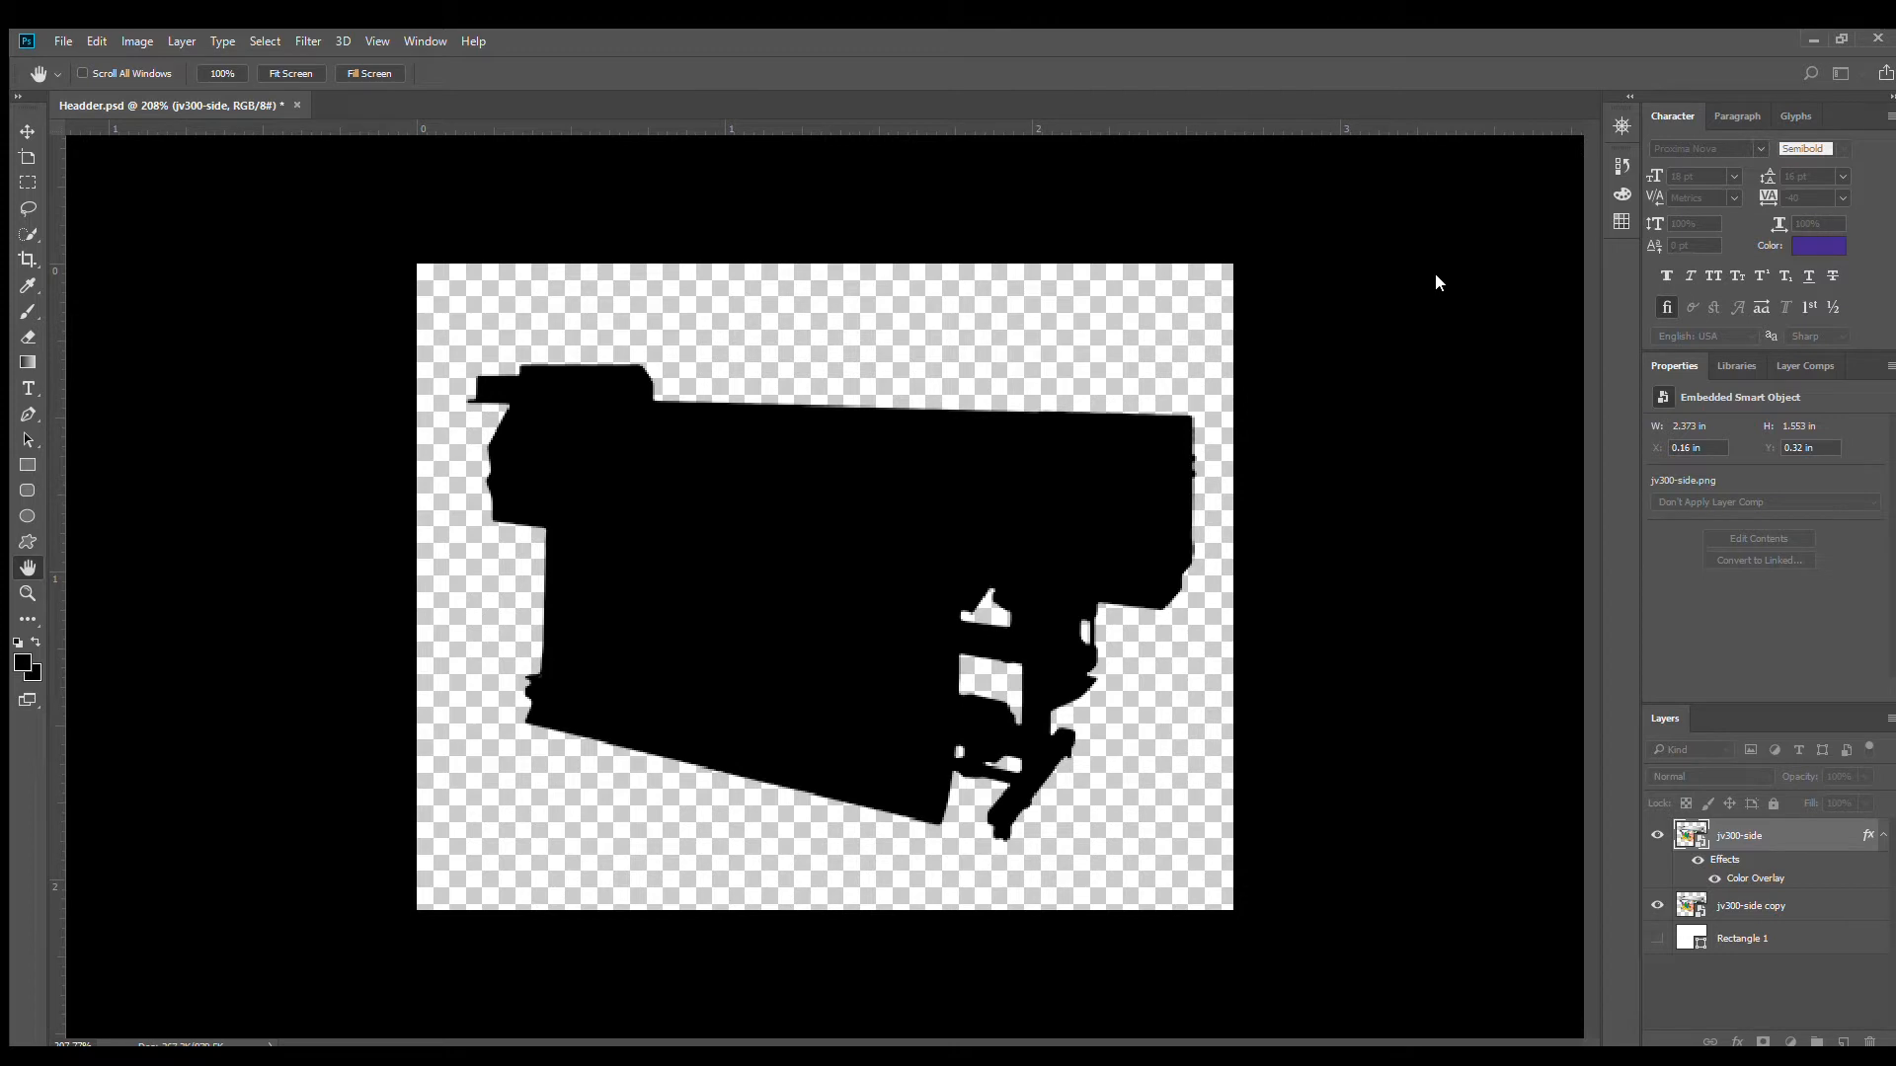
key("v")
left_click(1384, 749)
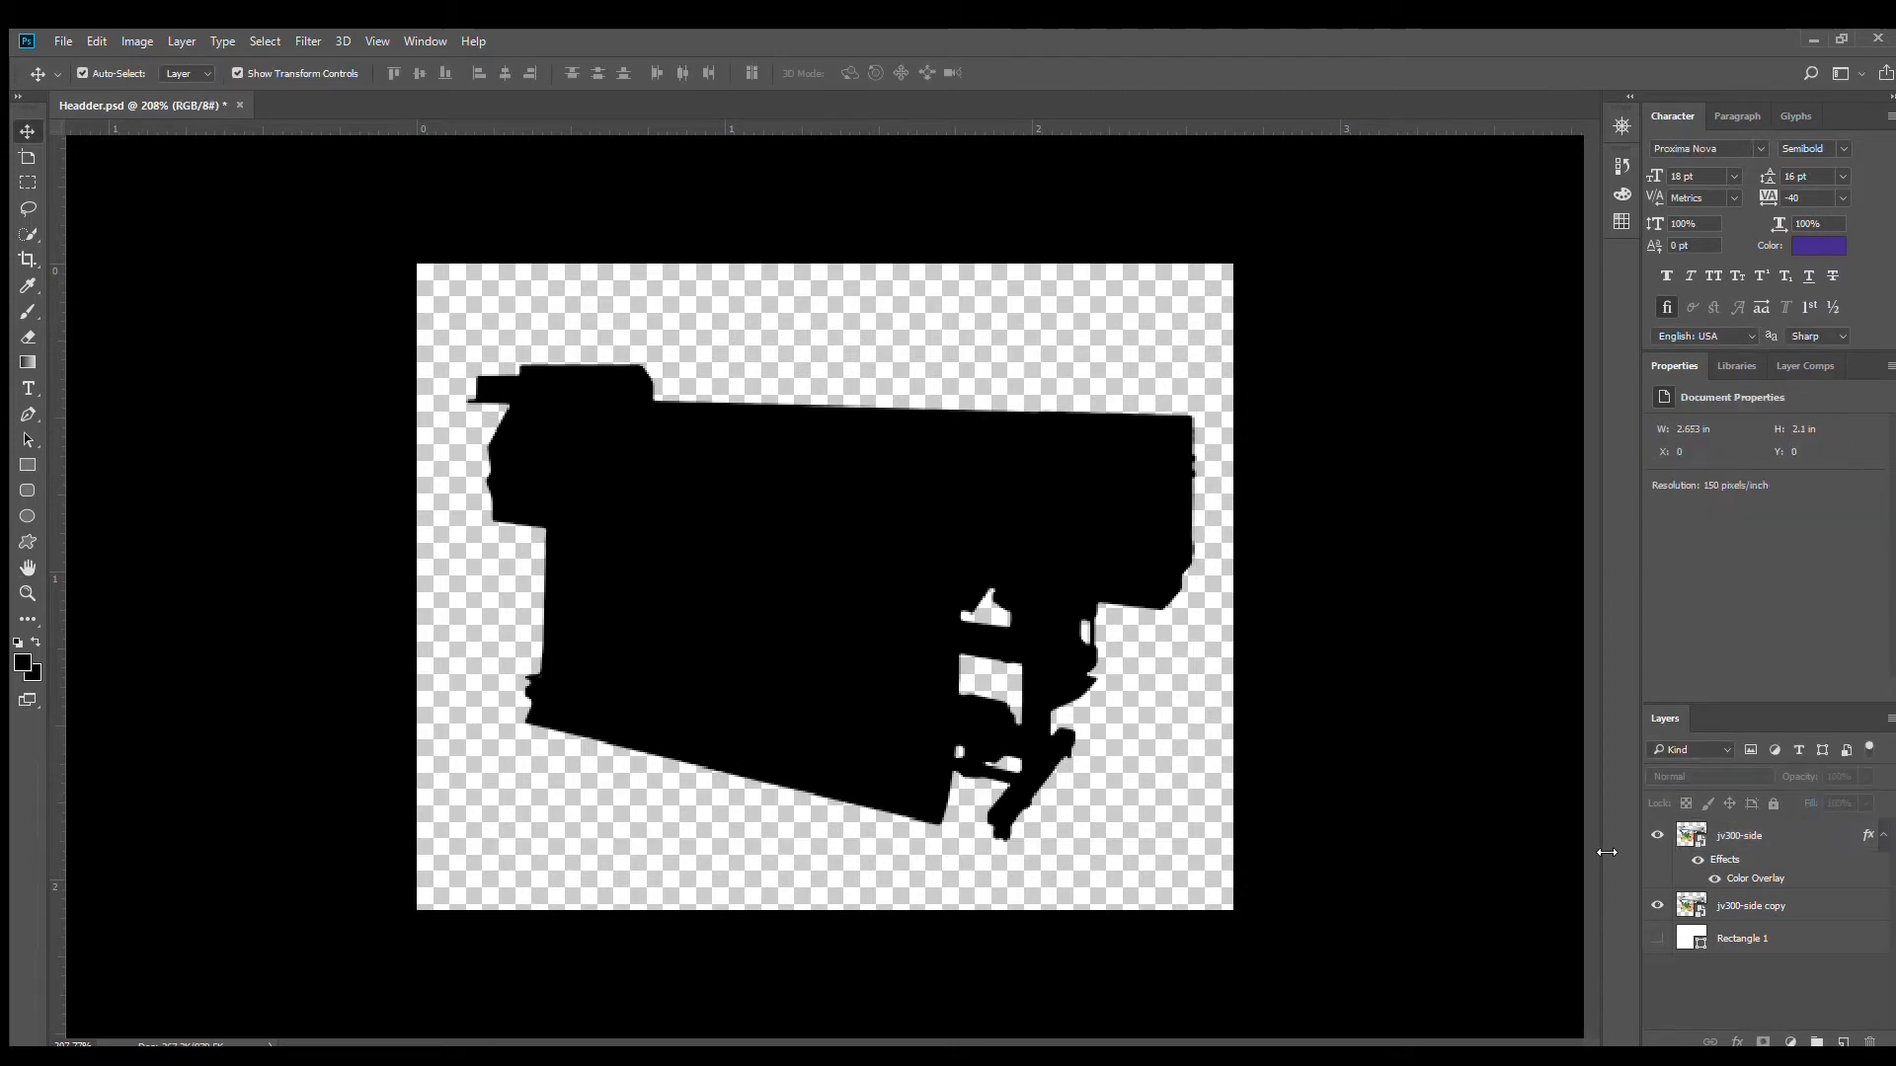
left_click(1658, 836)
left_click(1658, 835)
left_click(1883, 835)
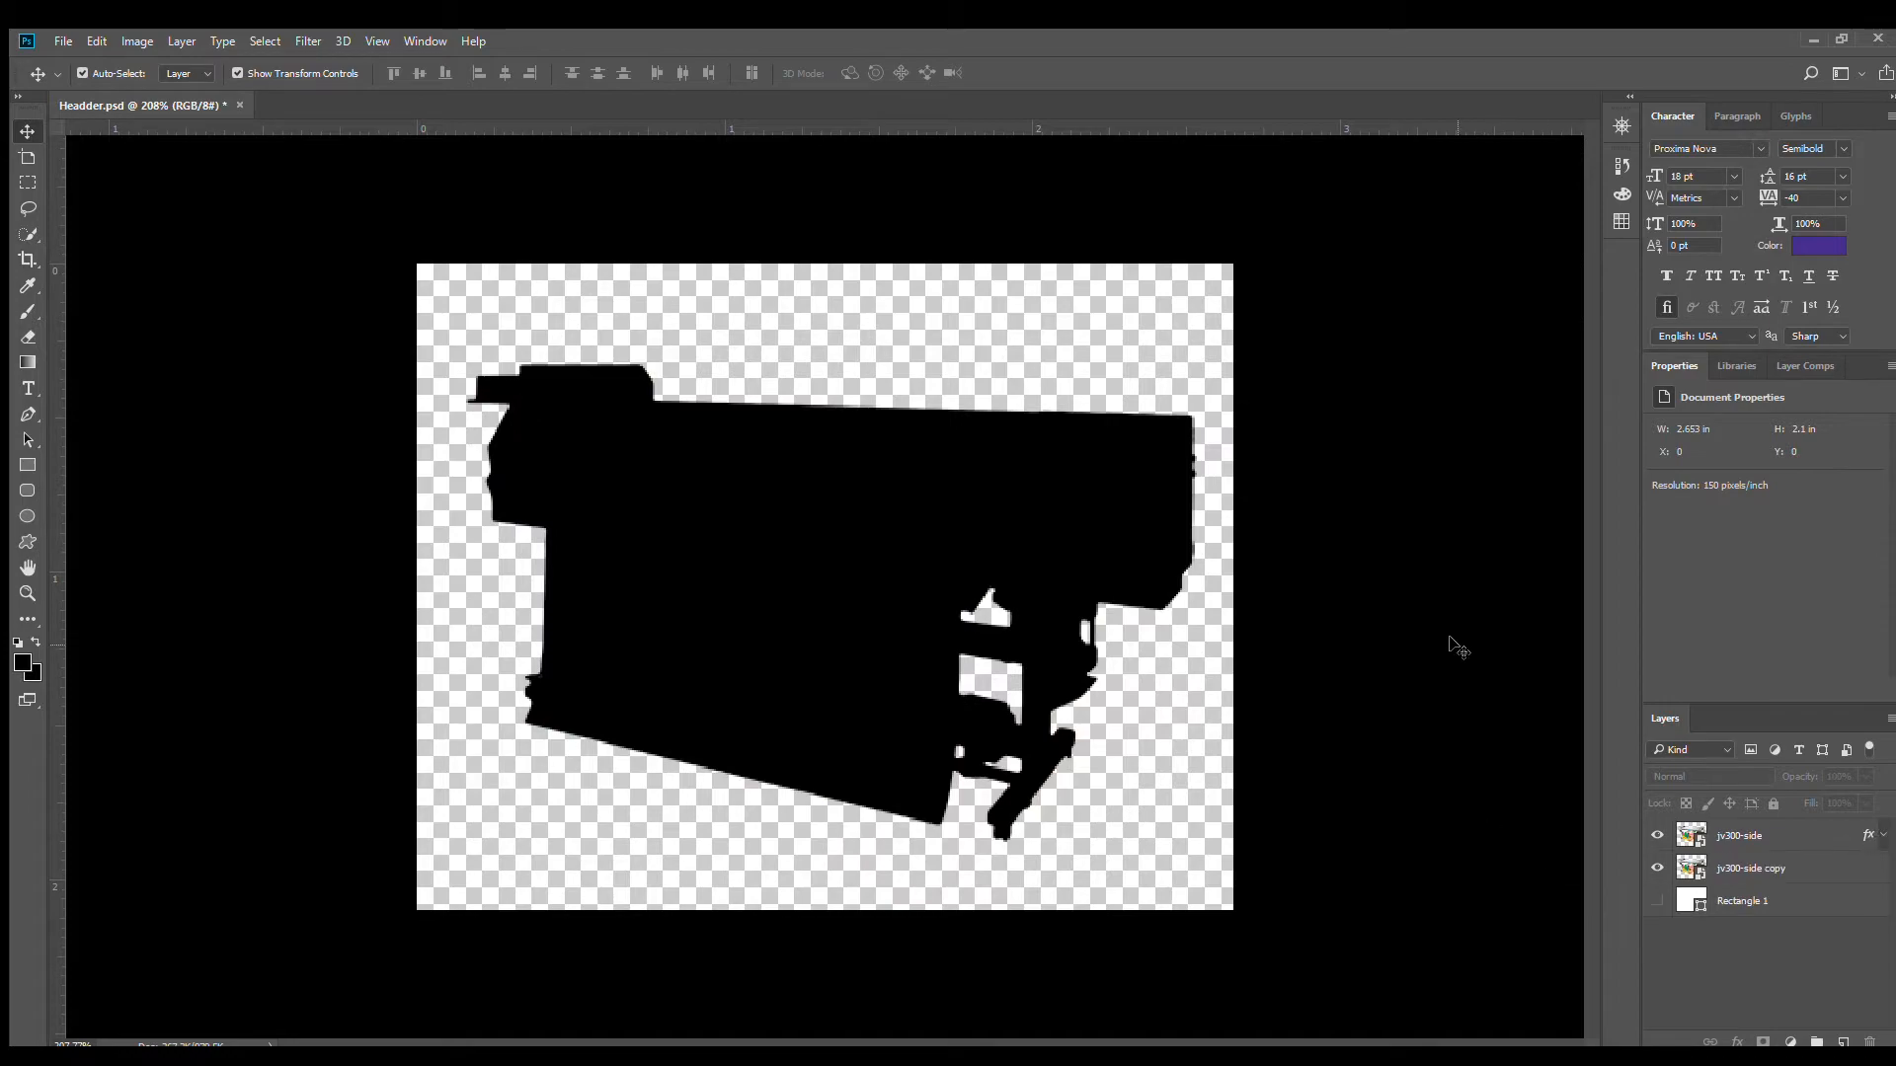
- Switch to Test File.psd in Illustrator and resize its artboard to 10 in wide by 8 in high
left_click(466, 23)
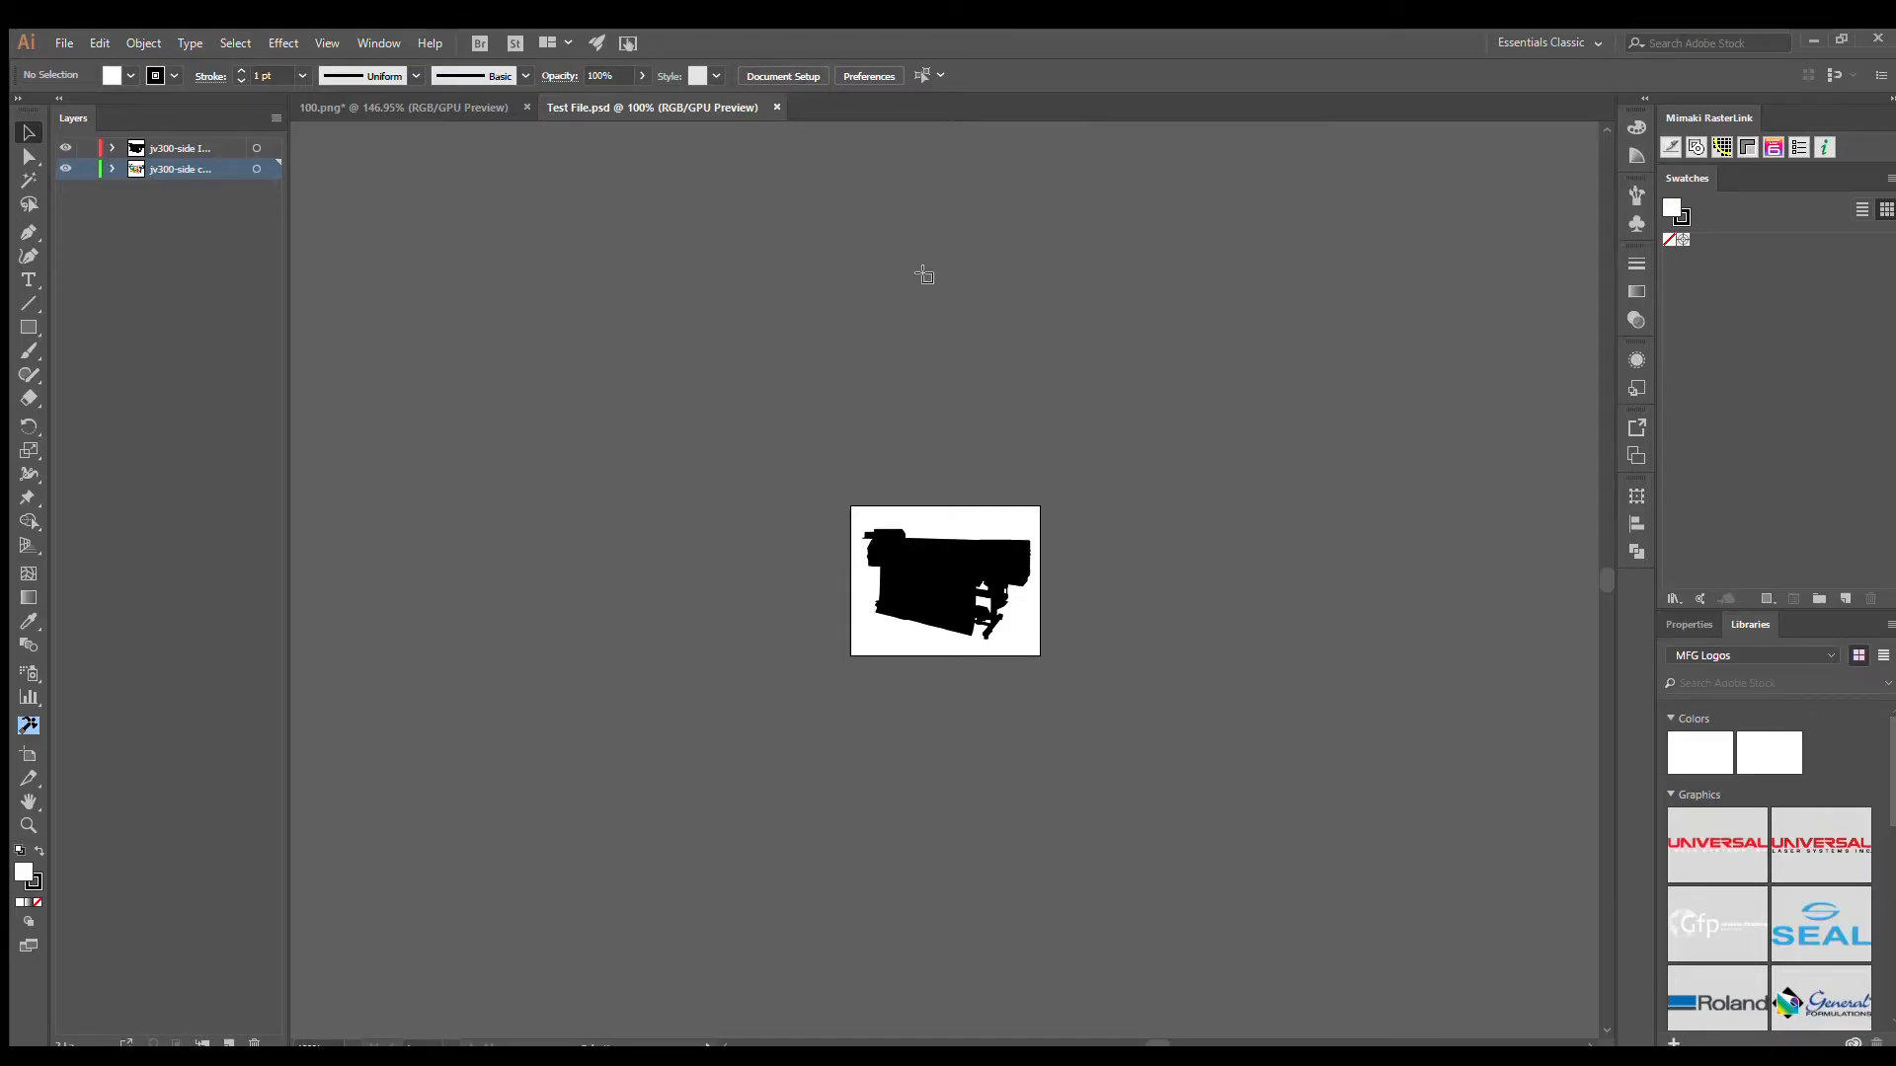
key("shift+o")
left_click(785, 75)
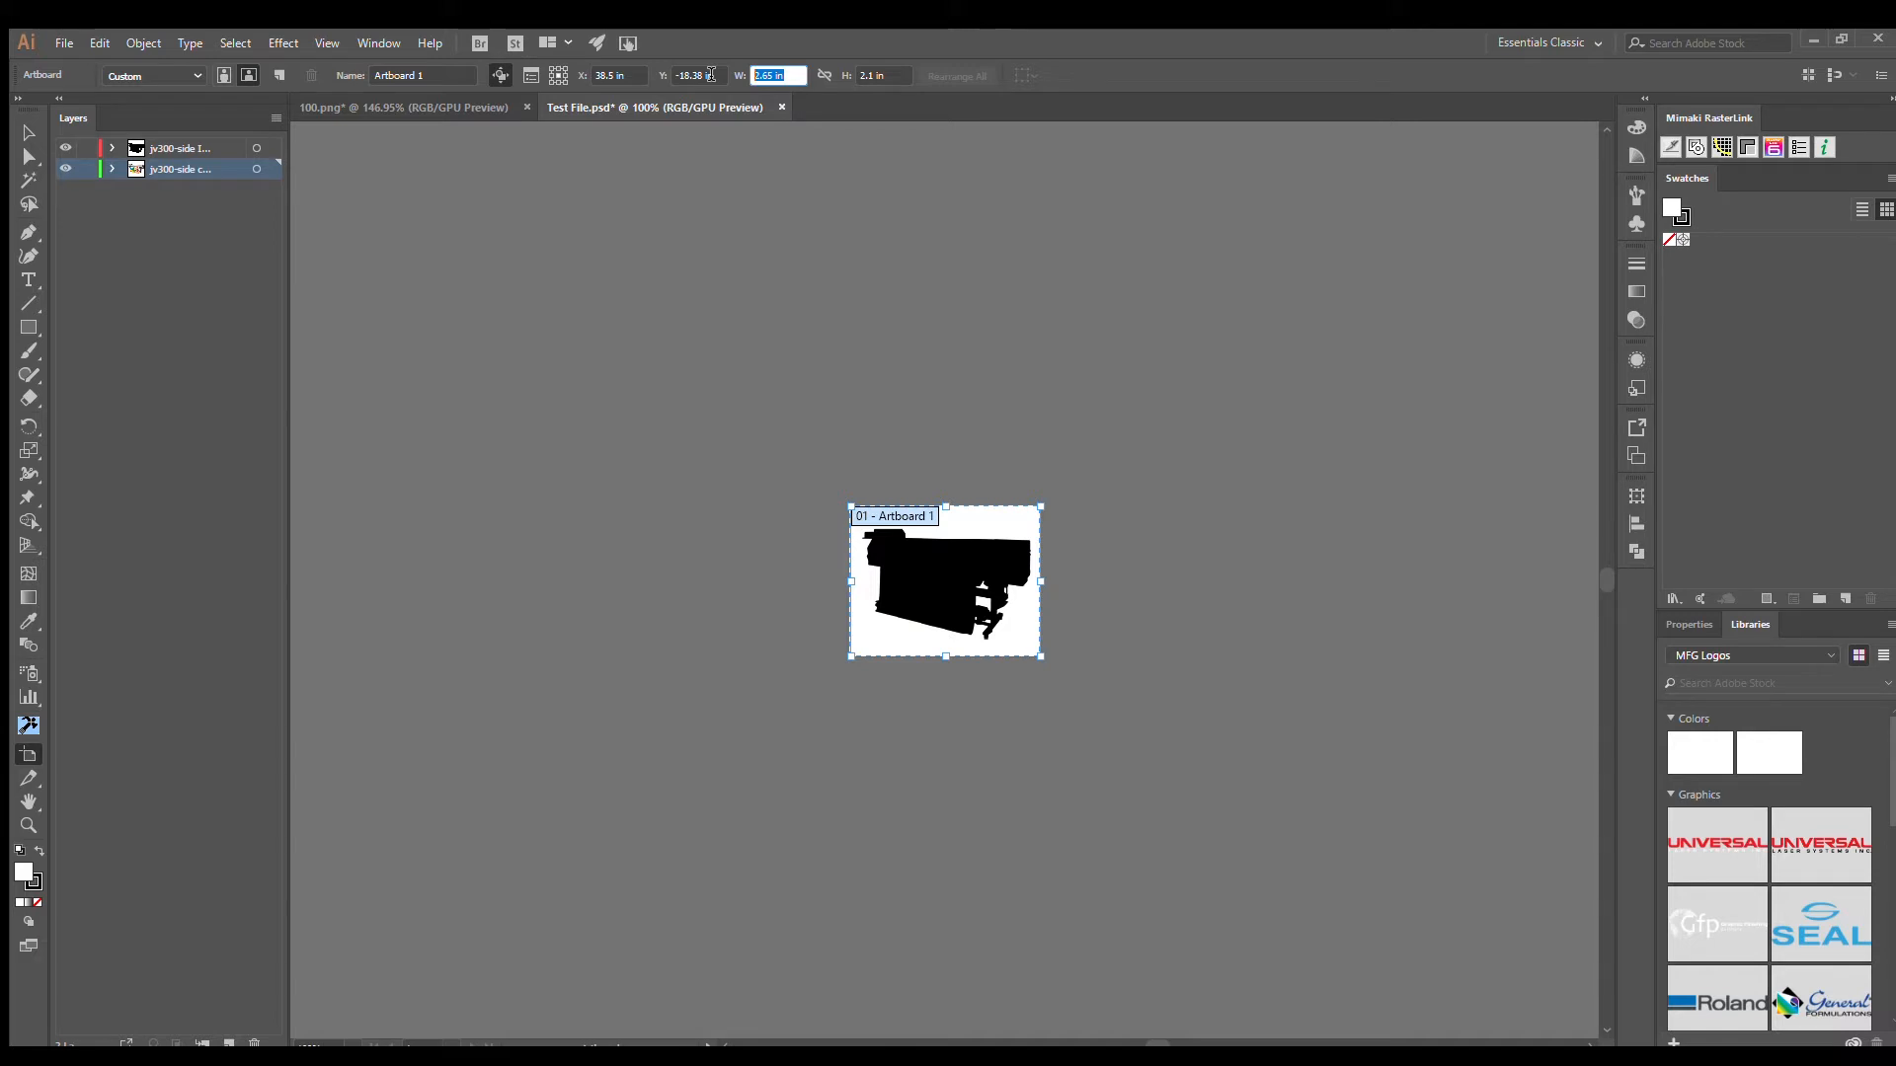
type("10")
key("Tab")
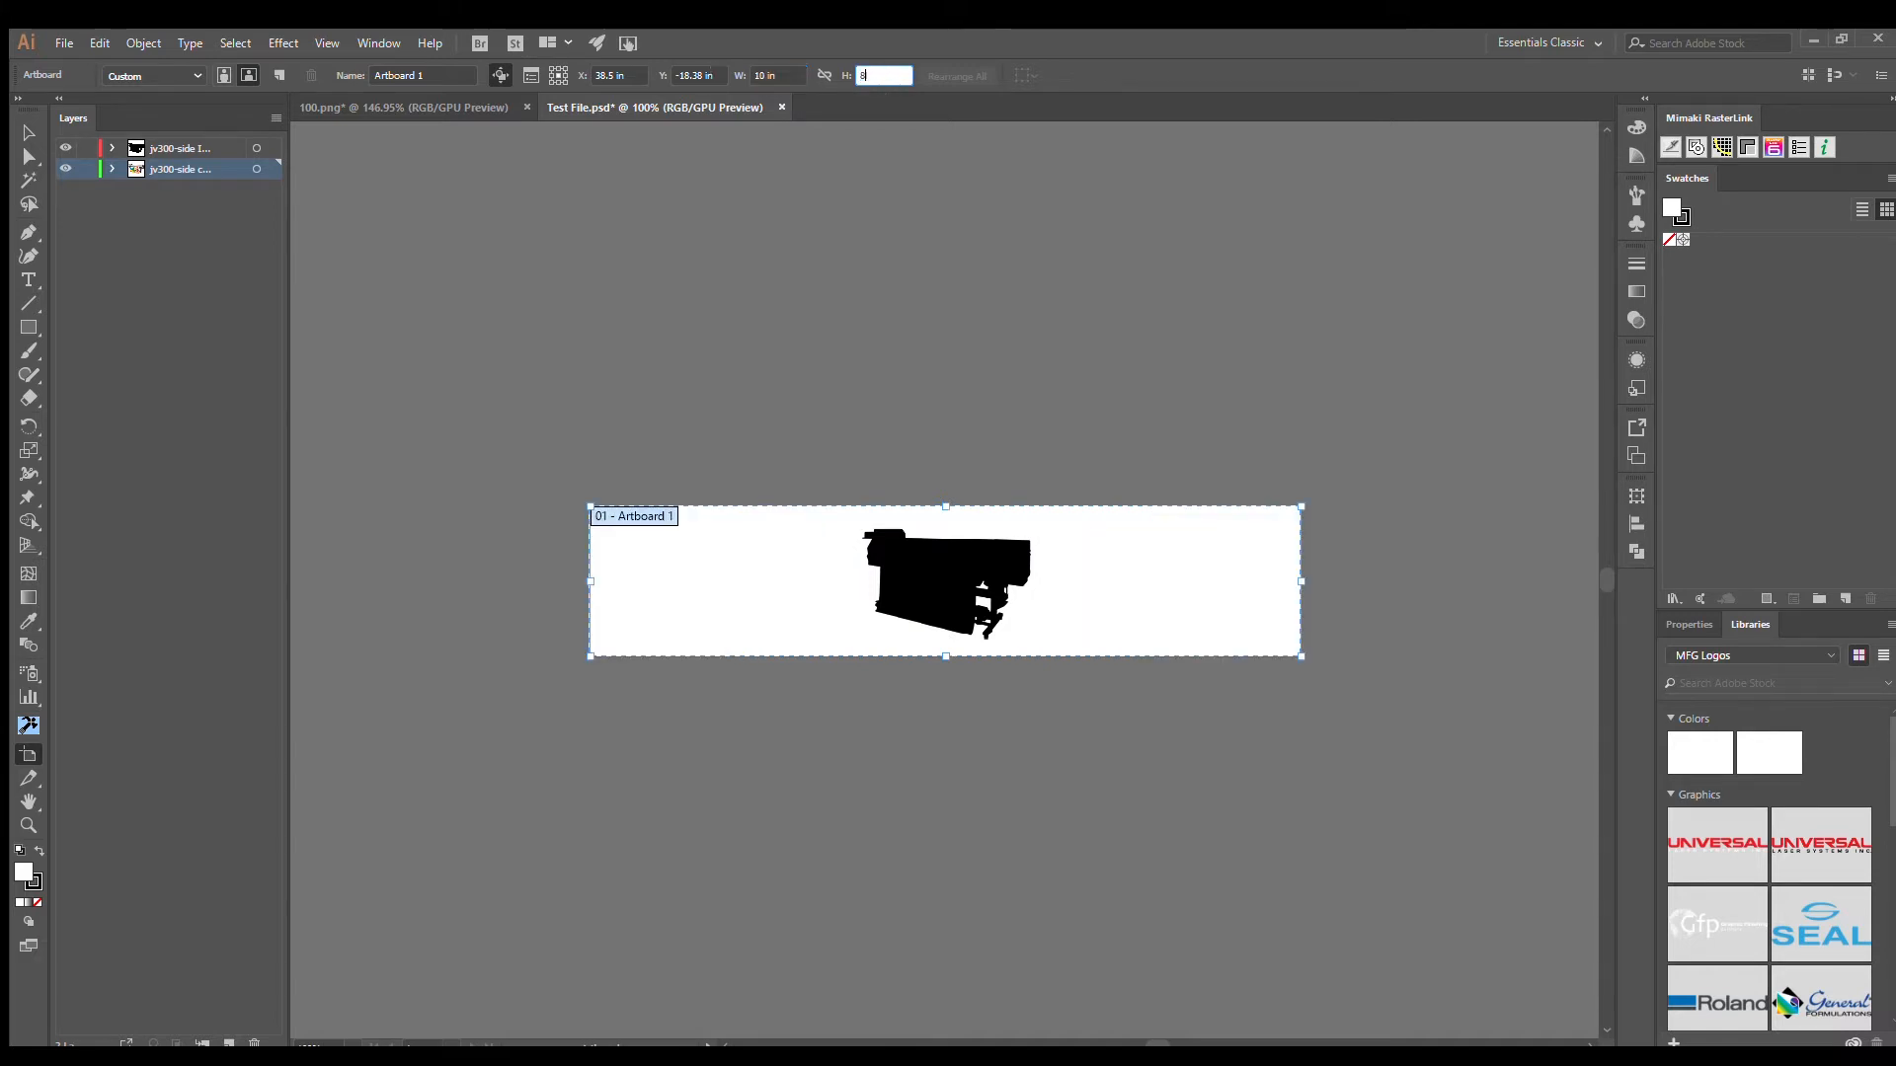
type("8")
key("Tab")
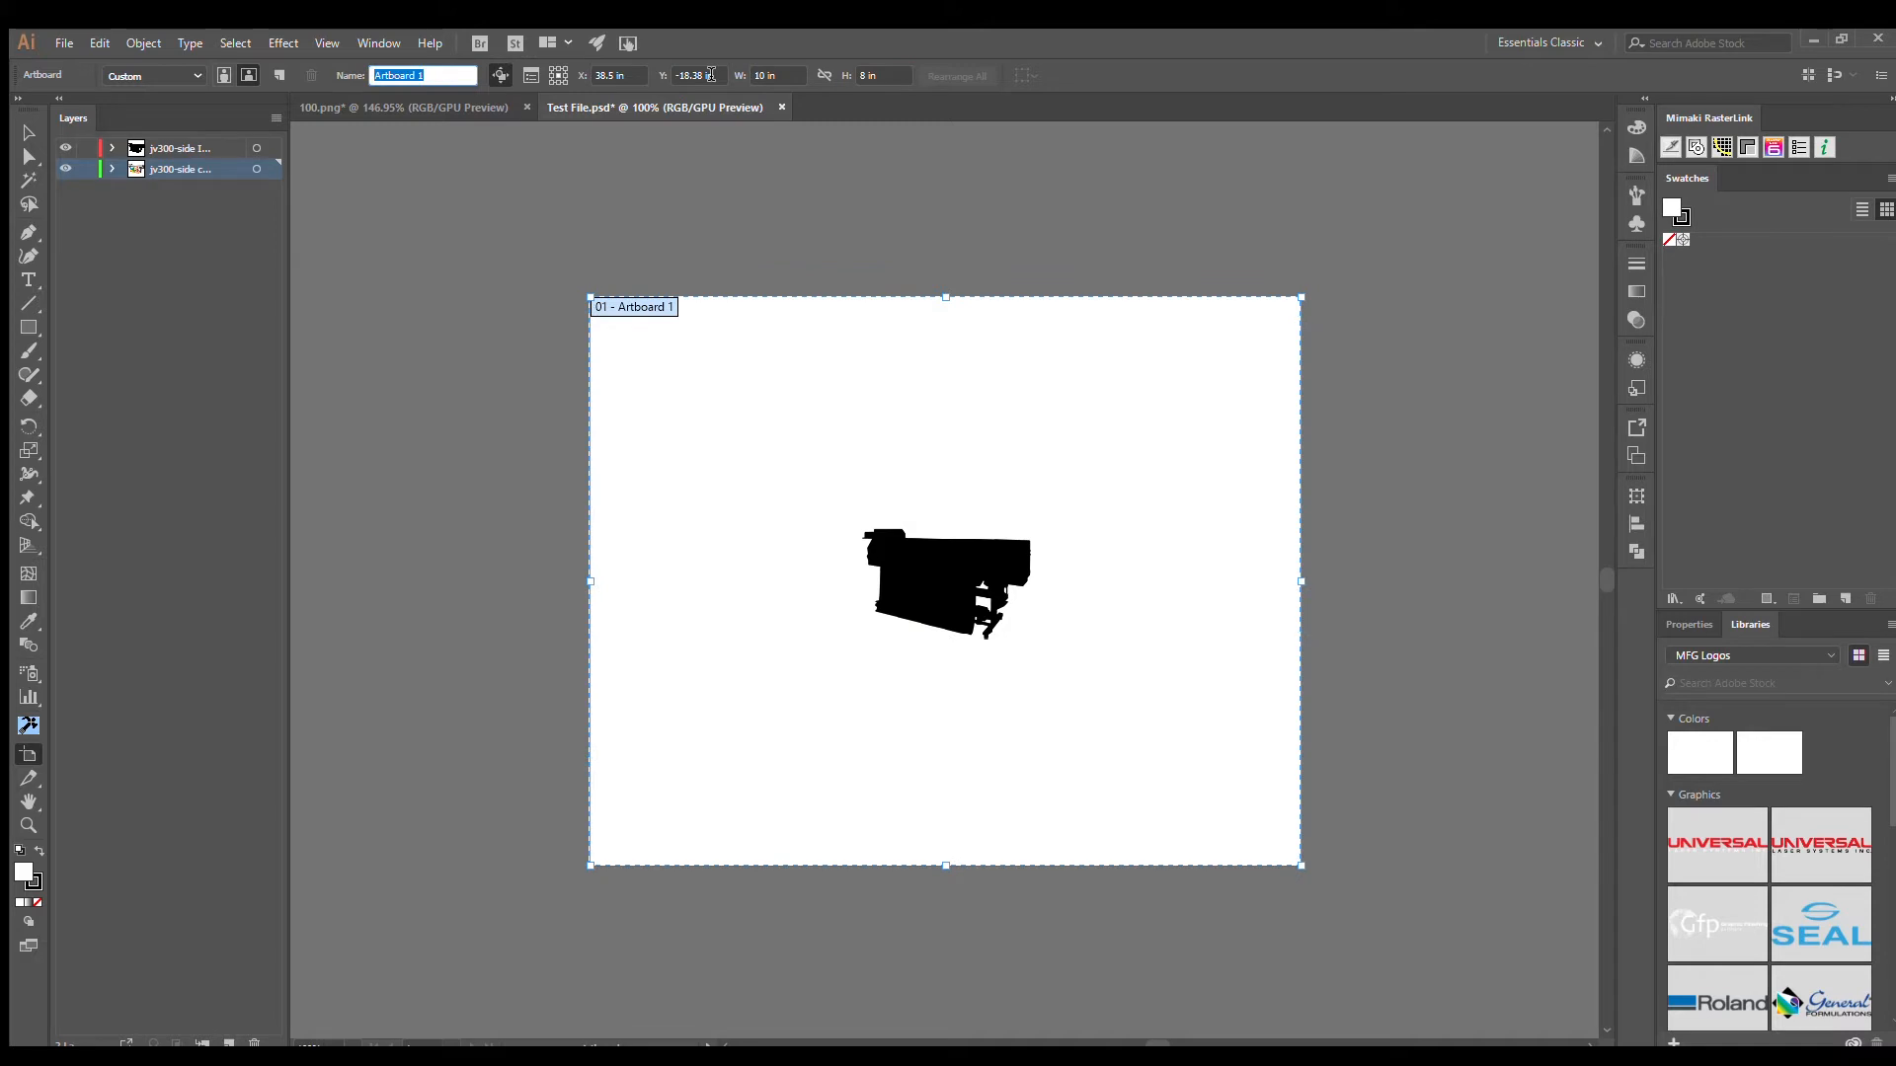
- Scale both printer images together from their centre to about 7.74 by 5.06 in
left_click(27, 133)
left_click_drag(811, 475, 1132, 698)
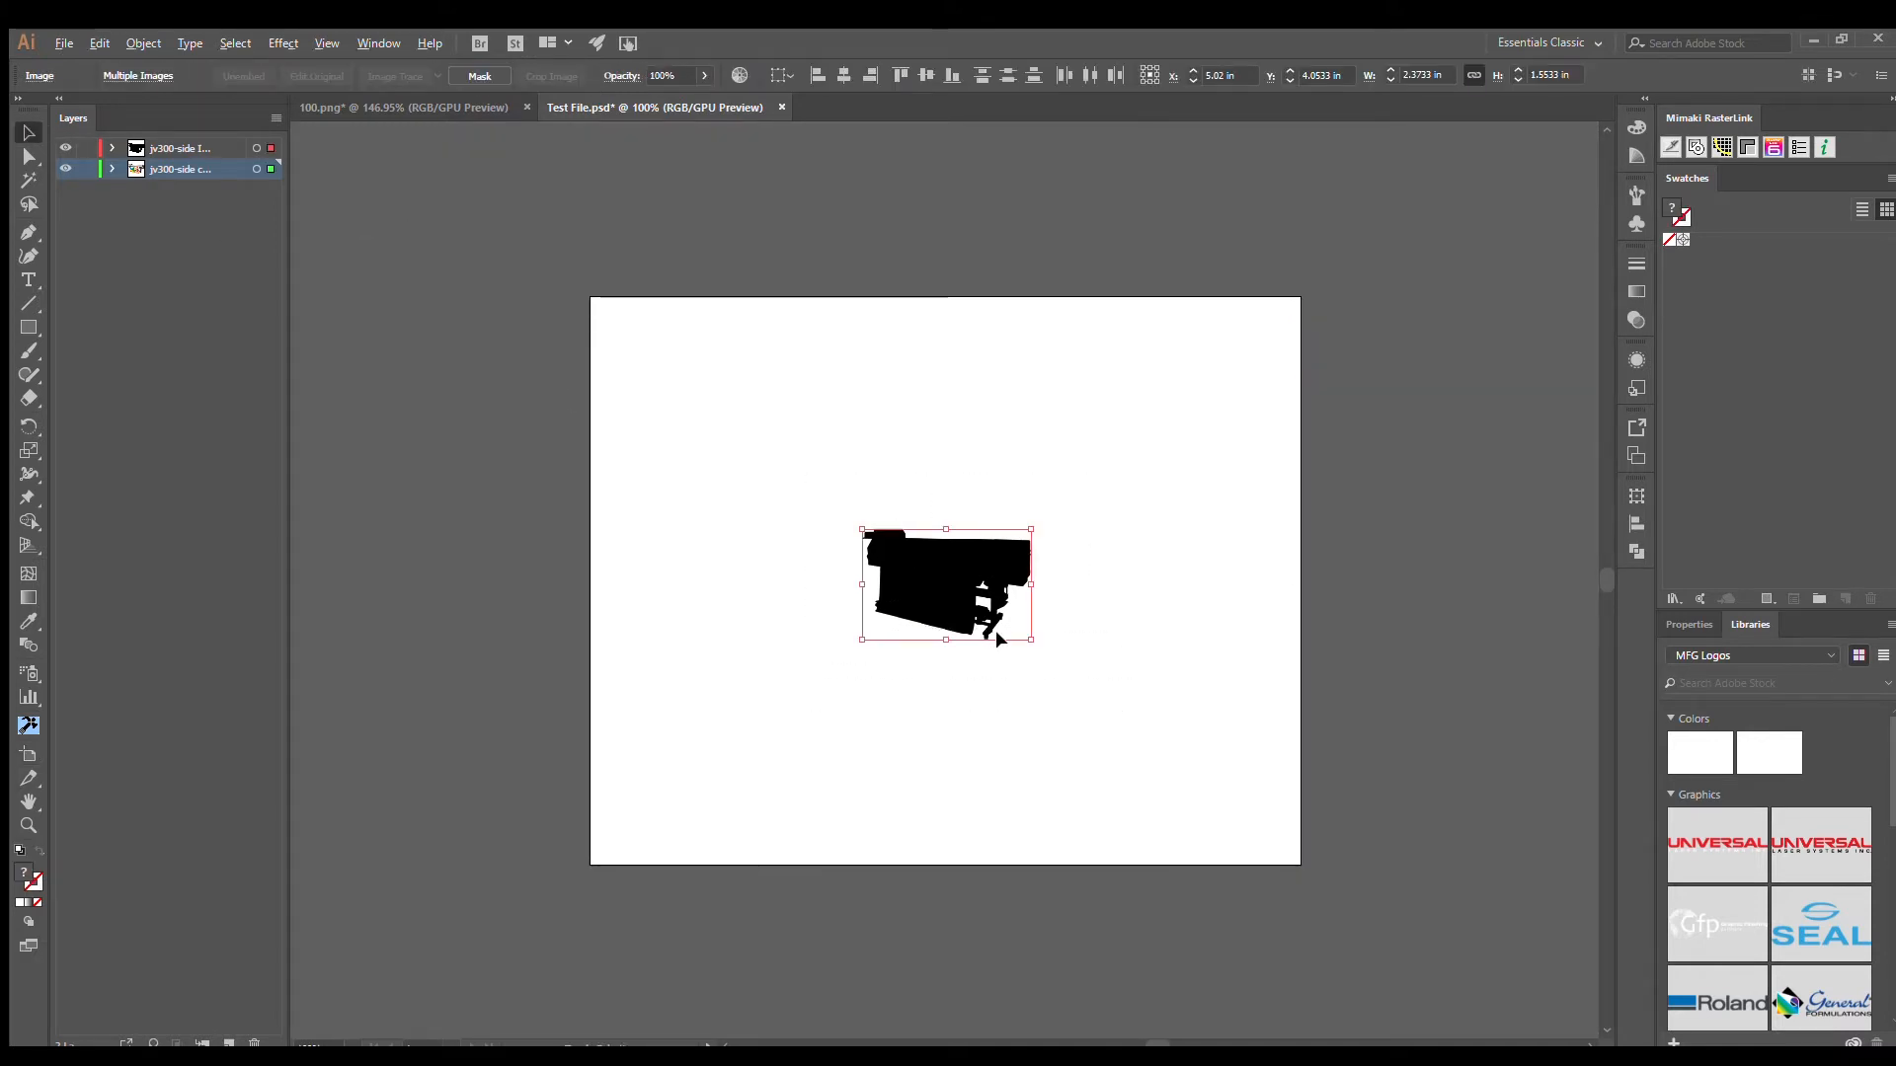
left_click_drag(1031, 640, 1213, 835)
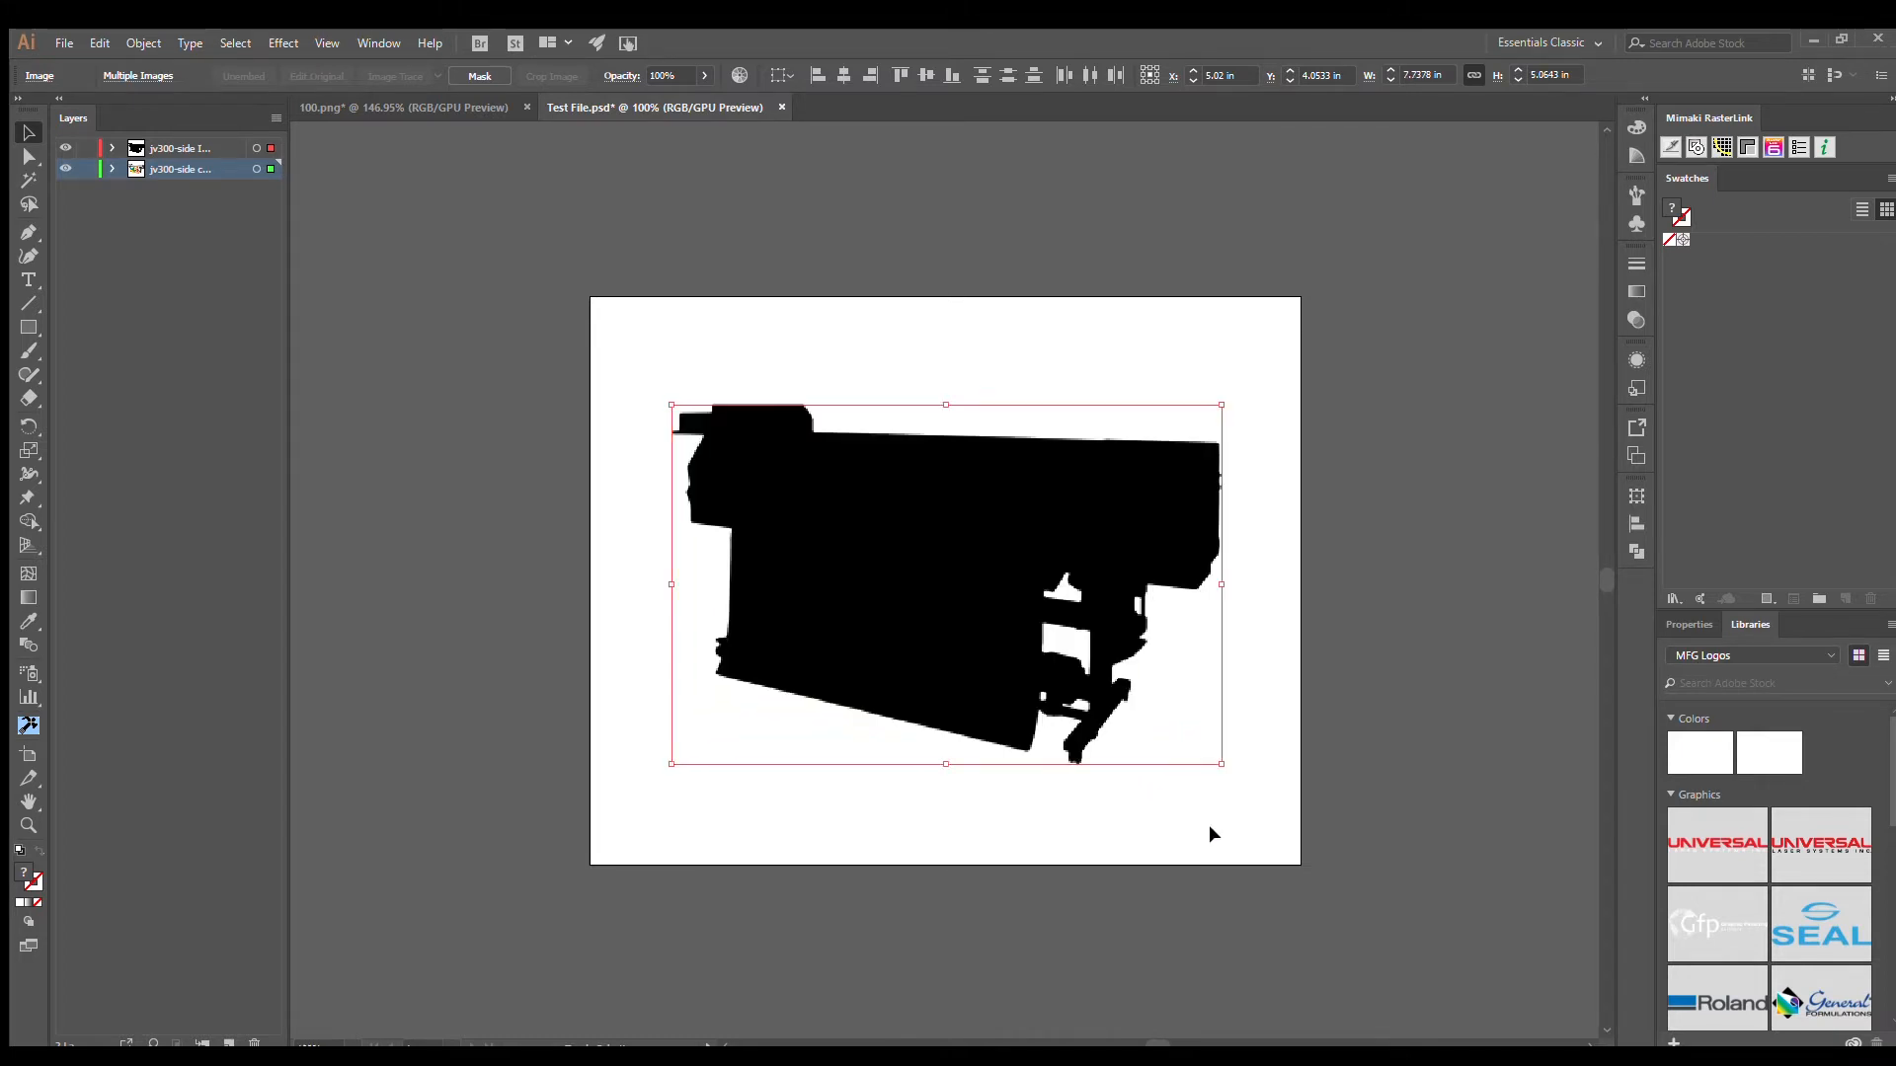
left_click(1377, 672)
- Hide the jv300-side copy layer, then trace the black silhouette image with a black preset and expand it into paths
left_click(1007, 535)
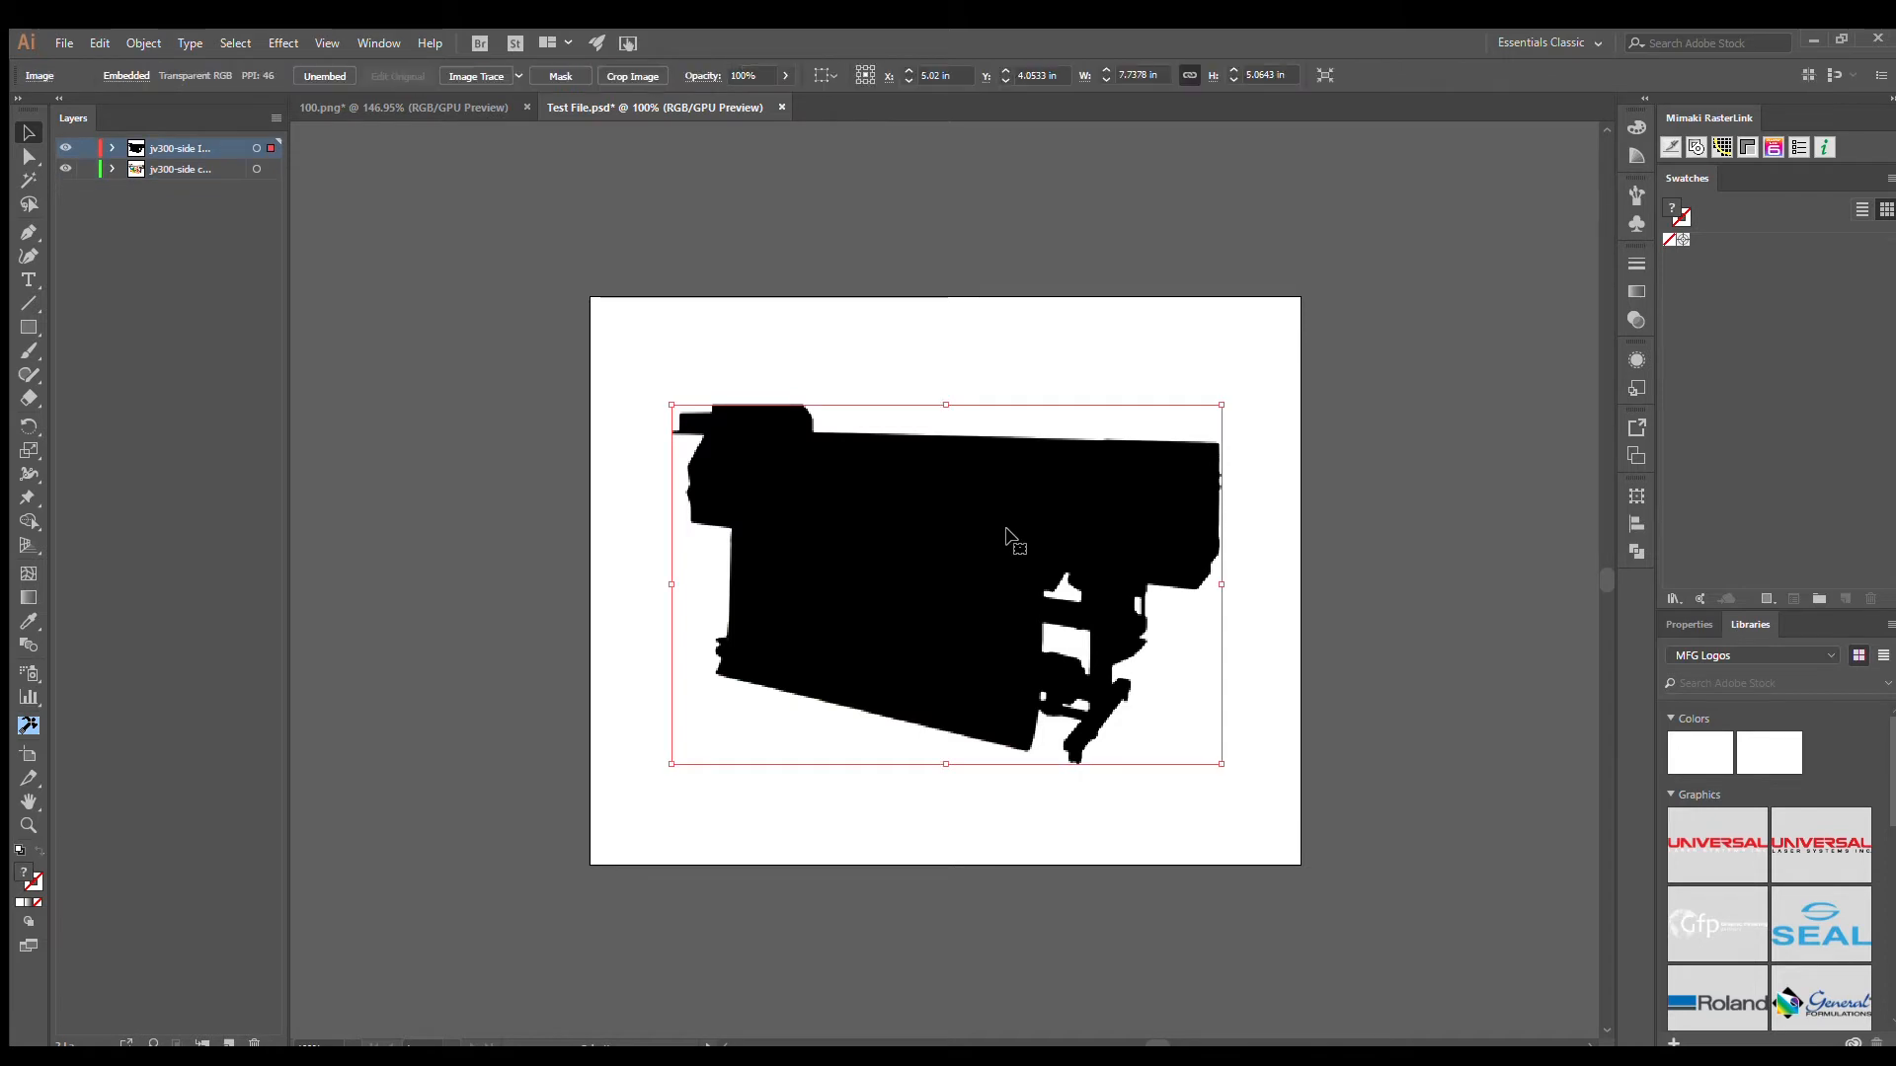
left_click(66, 168)
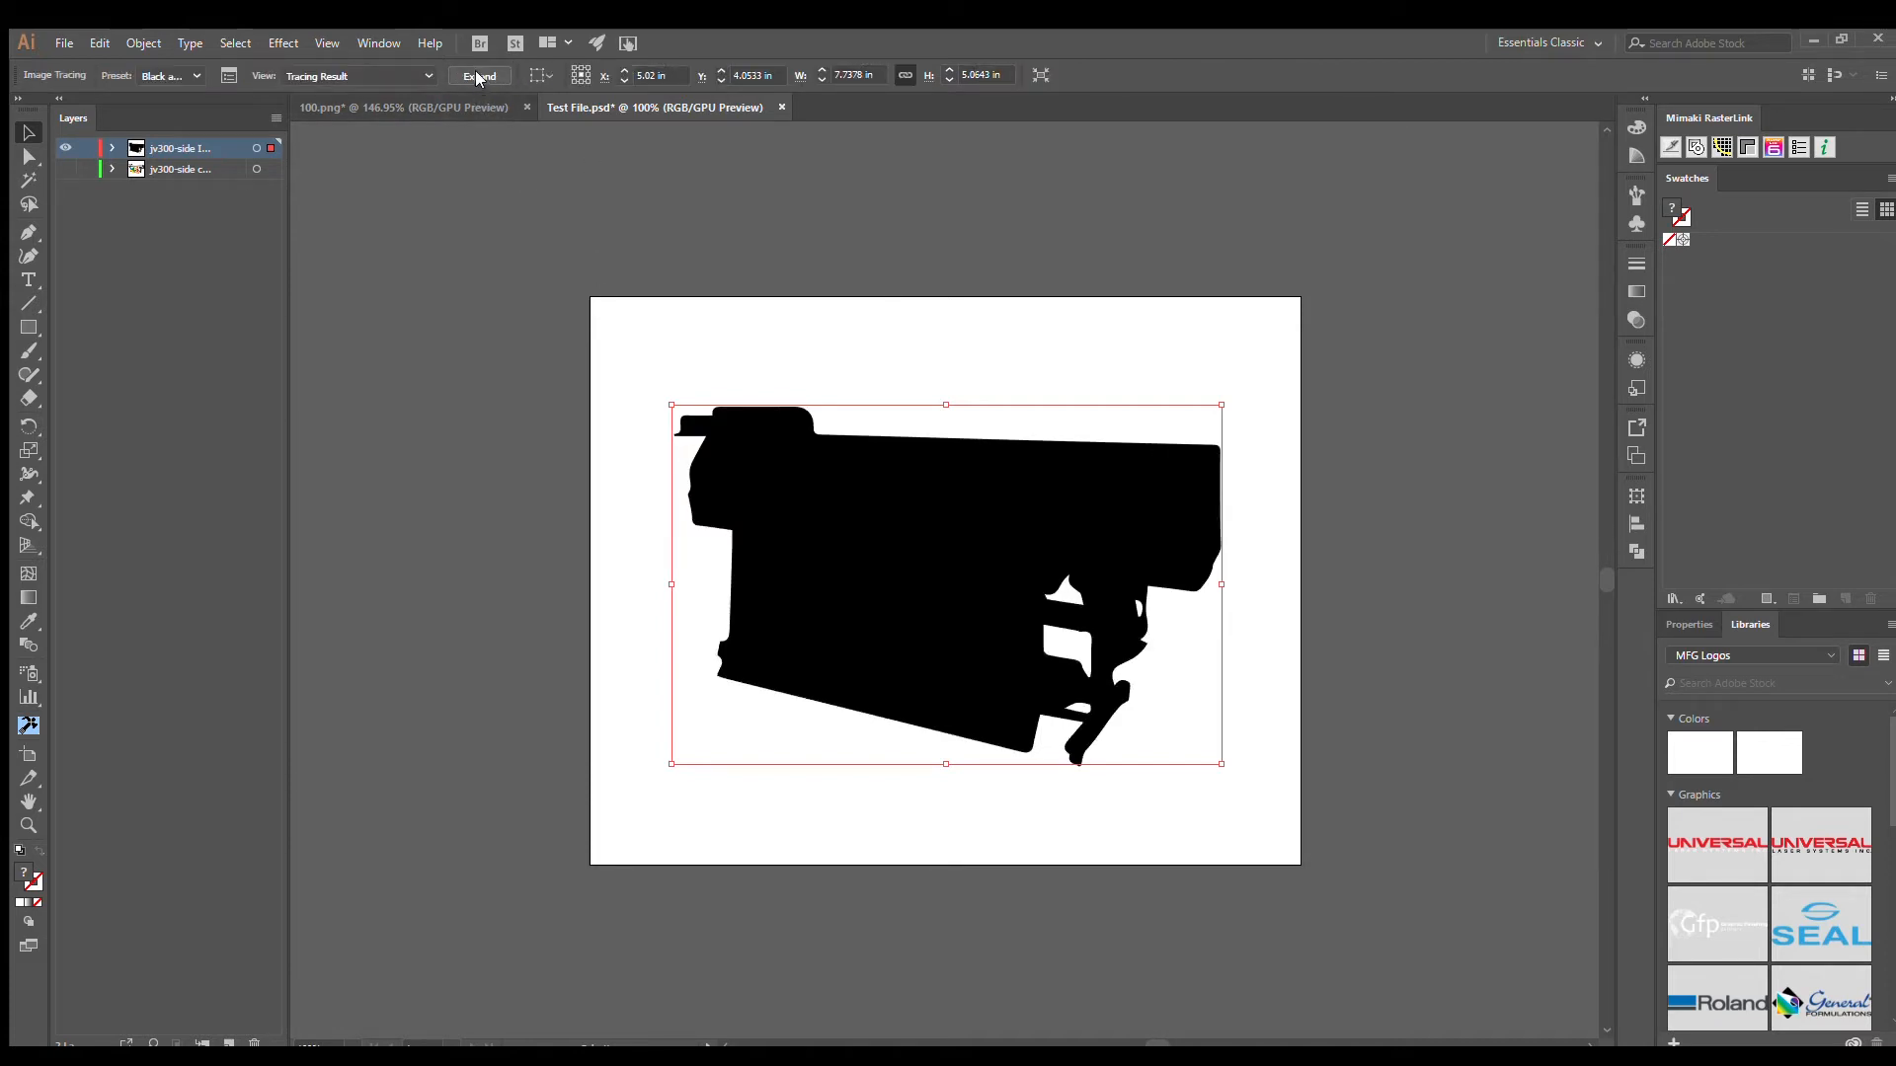
left_click(478, 77)
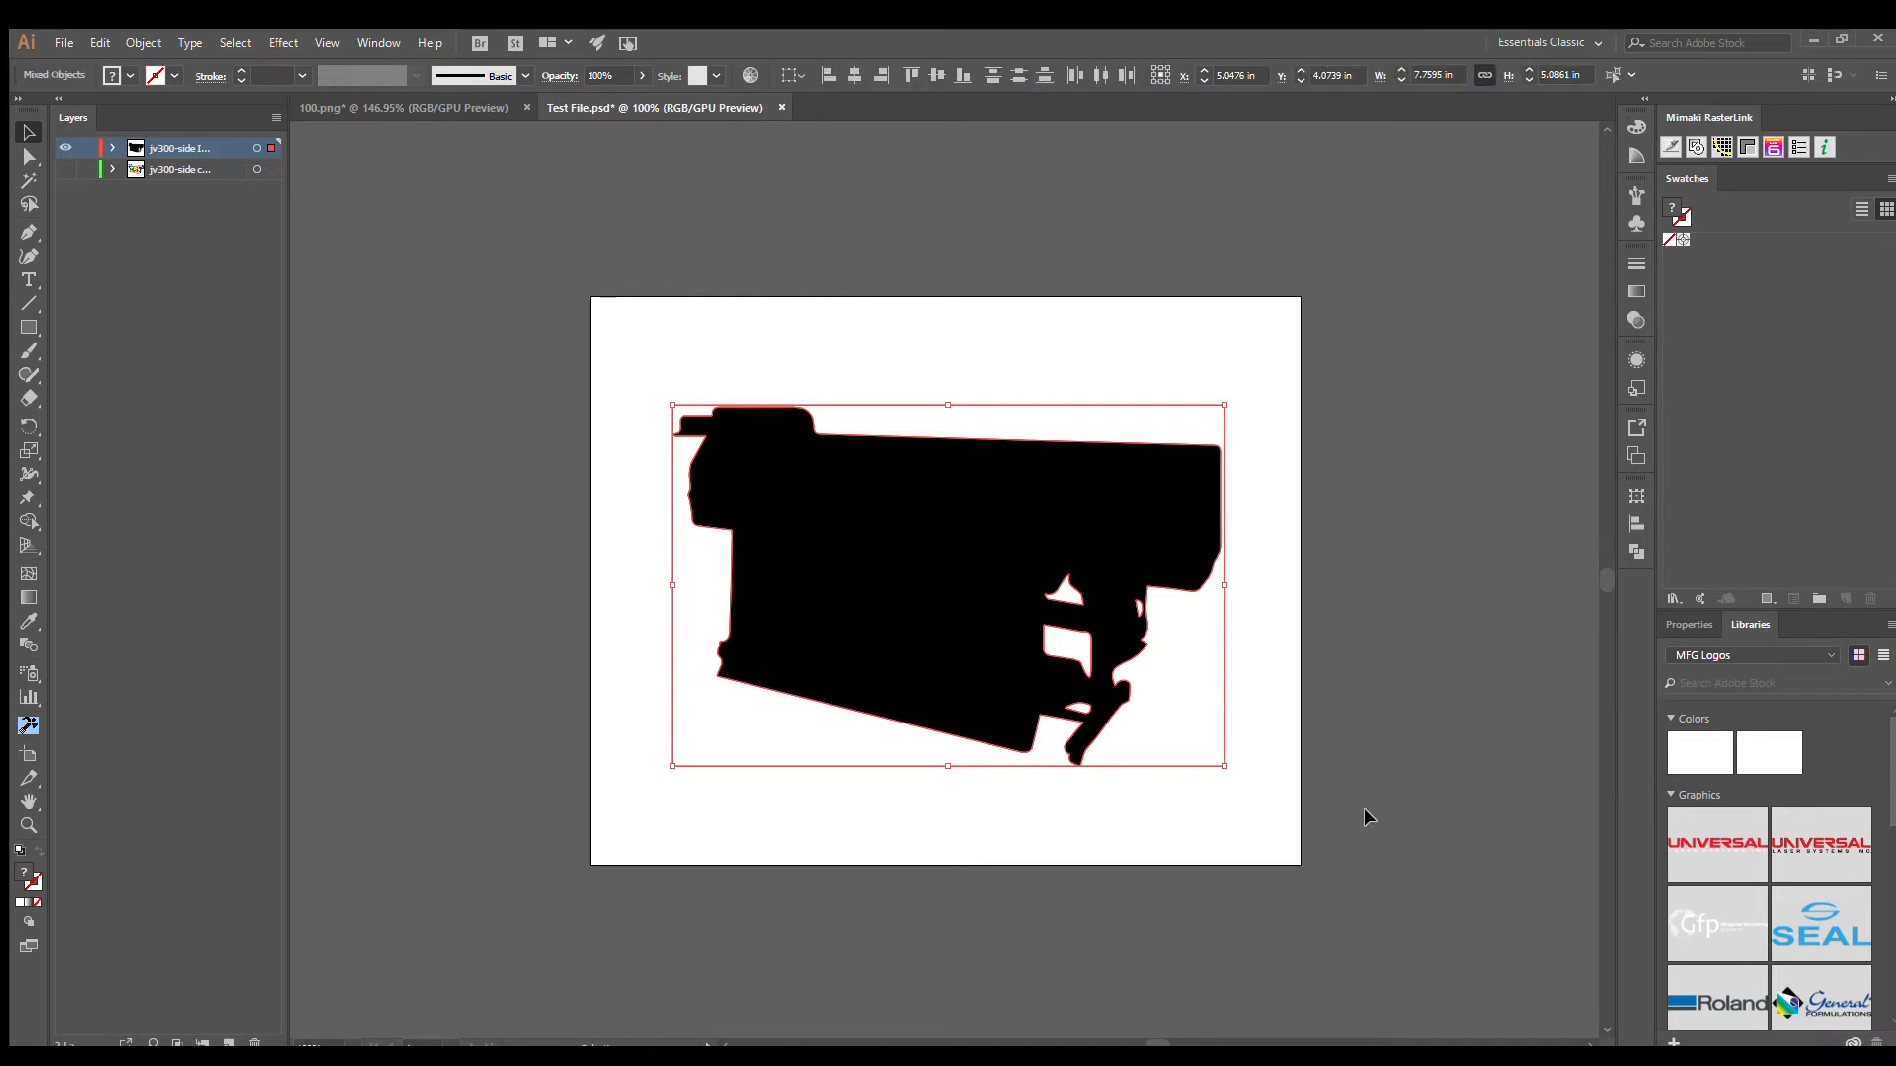
- Delete the white background and inner hole shapes left by the trace, and check the remaining paths in Outline view
left_click(1180, 689)
left_click(1069, 644)
key("Delete")
left_click(1063, 593)
key("Delete")
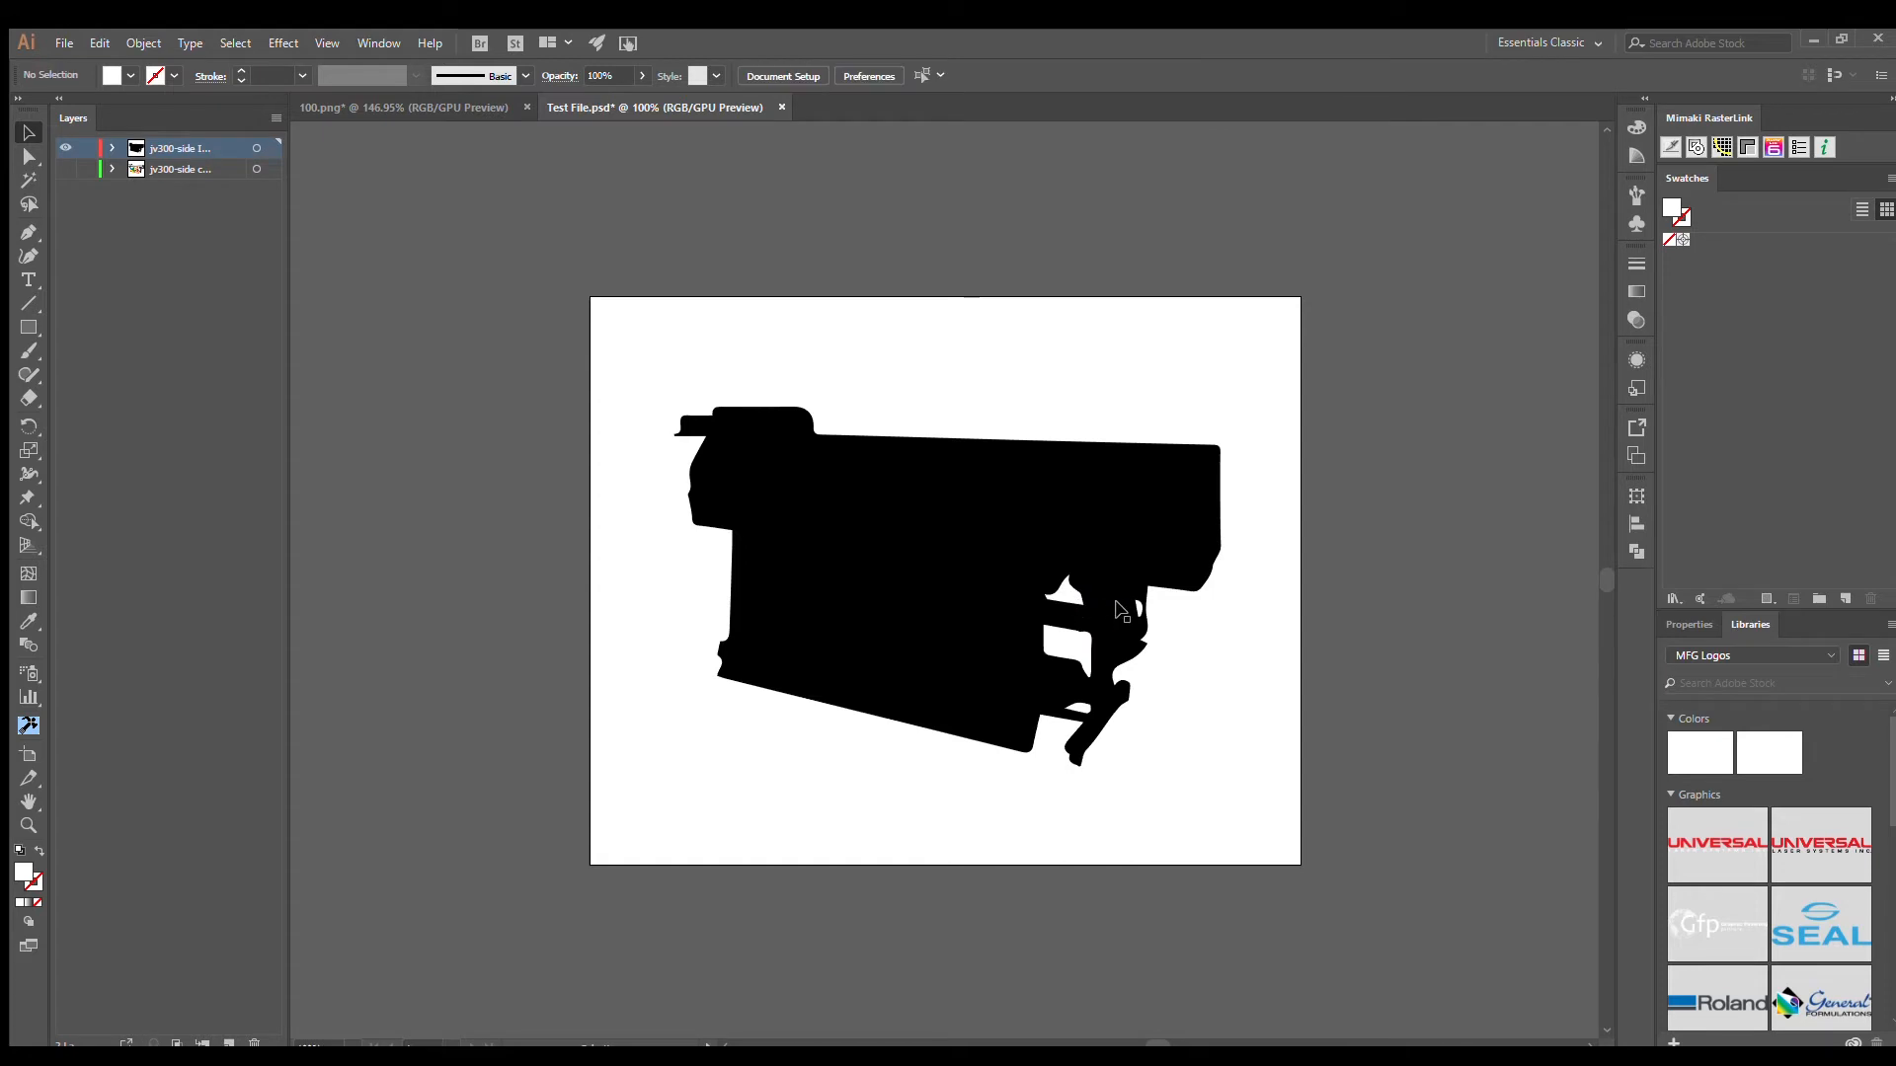
left_click(1138, 608)
key("Delete")
left_click(1185, 650)
key("Delete")
left_click(1086, 704)
key("Delete")
key("ctrl+y")
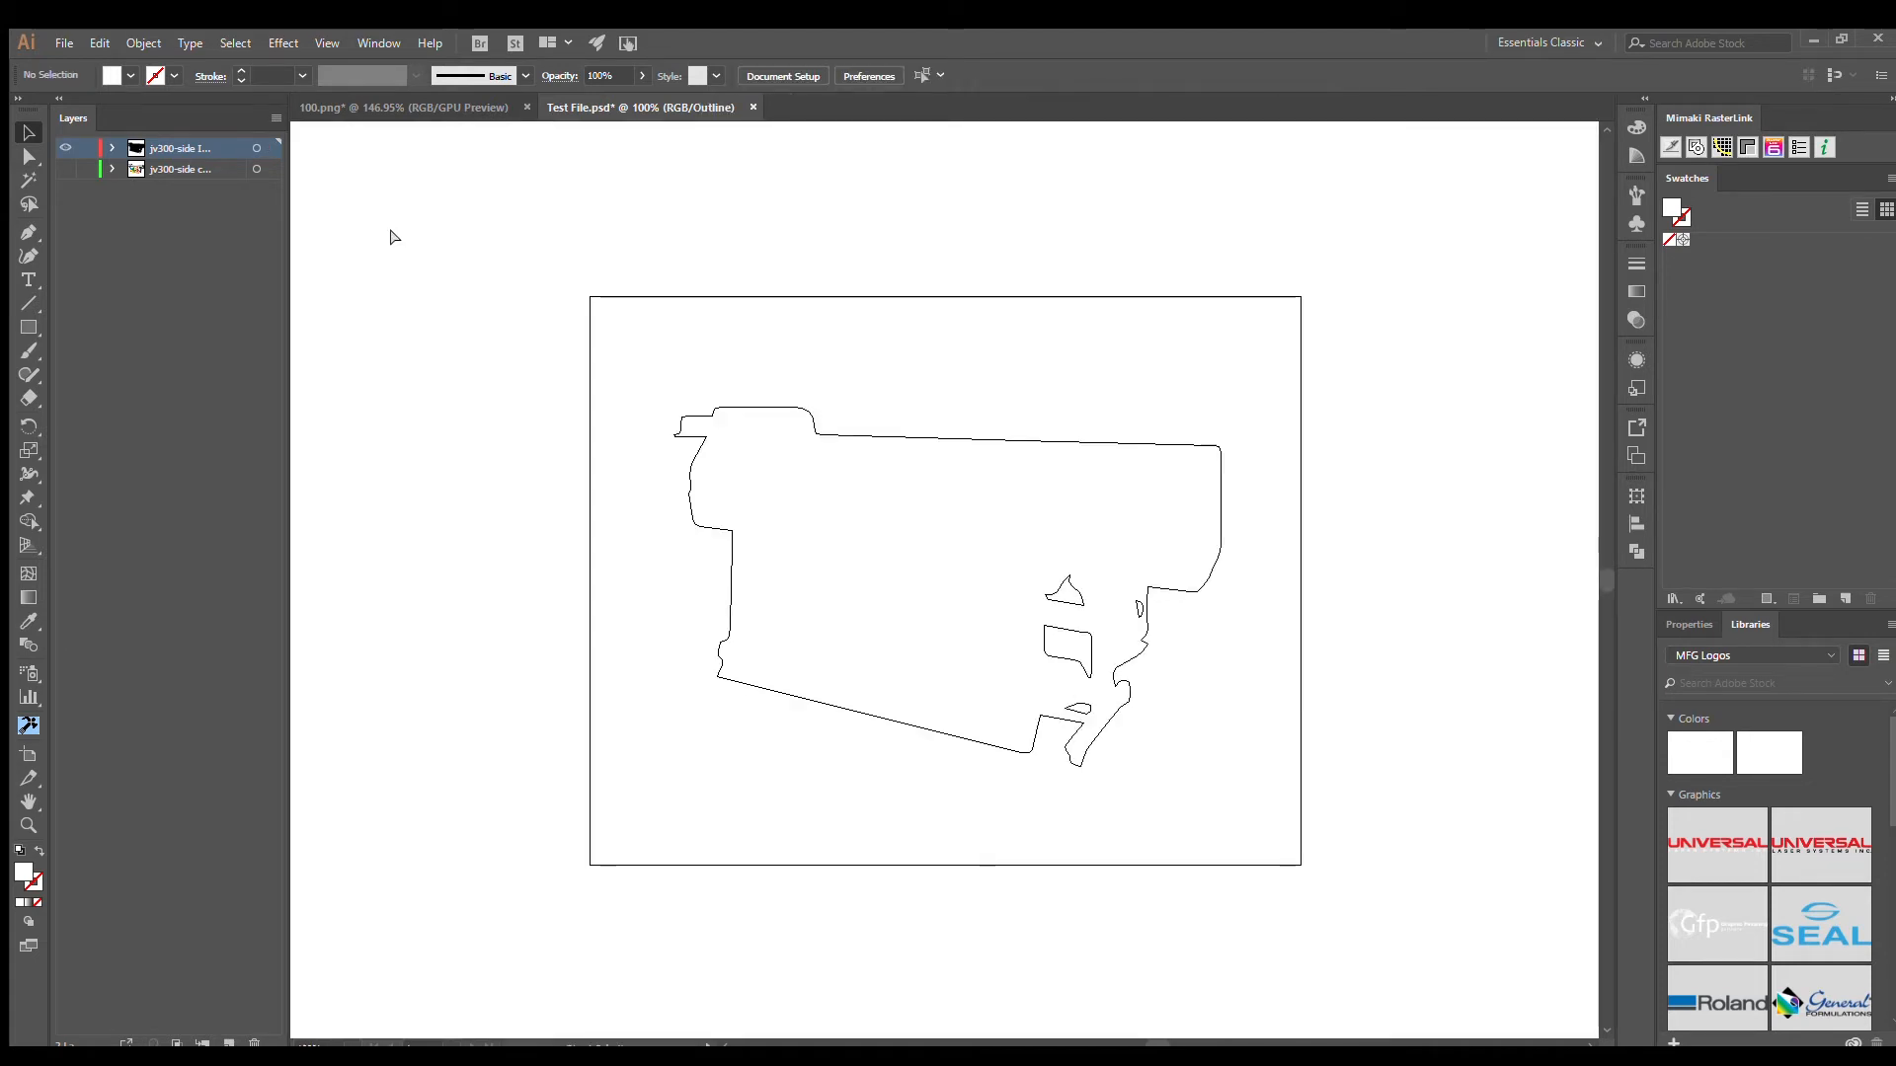
key("ctrl+y")
- Select the traced silhouette and add corner register marks around it
left_click_drag(604, 335, 1252, 813)
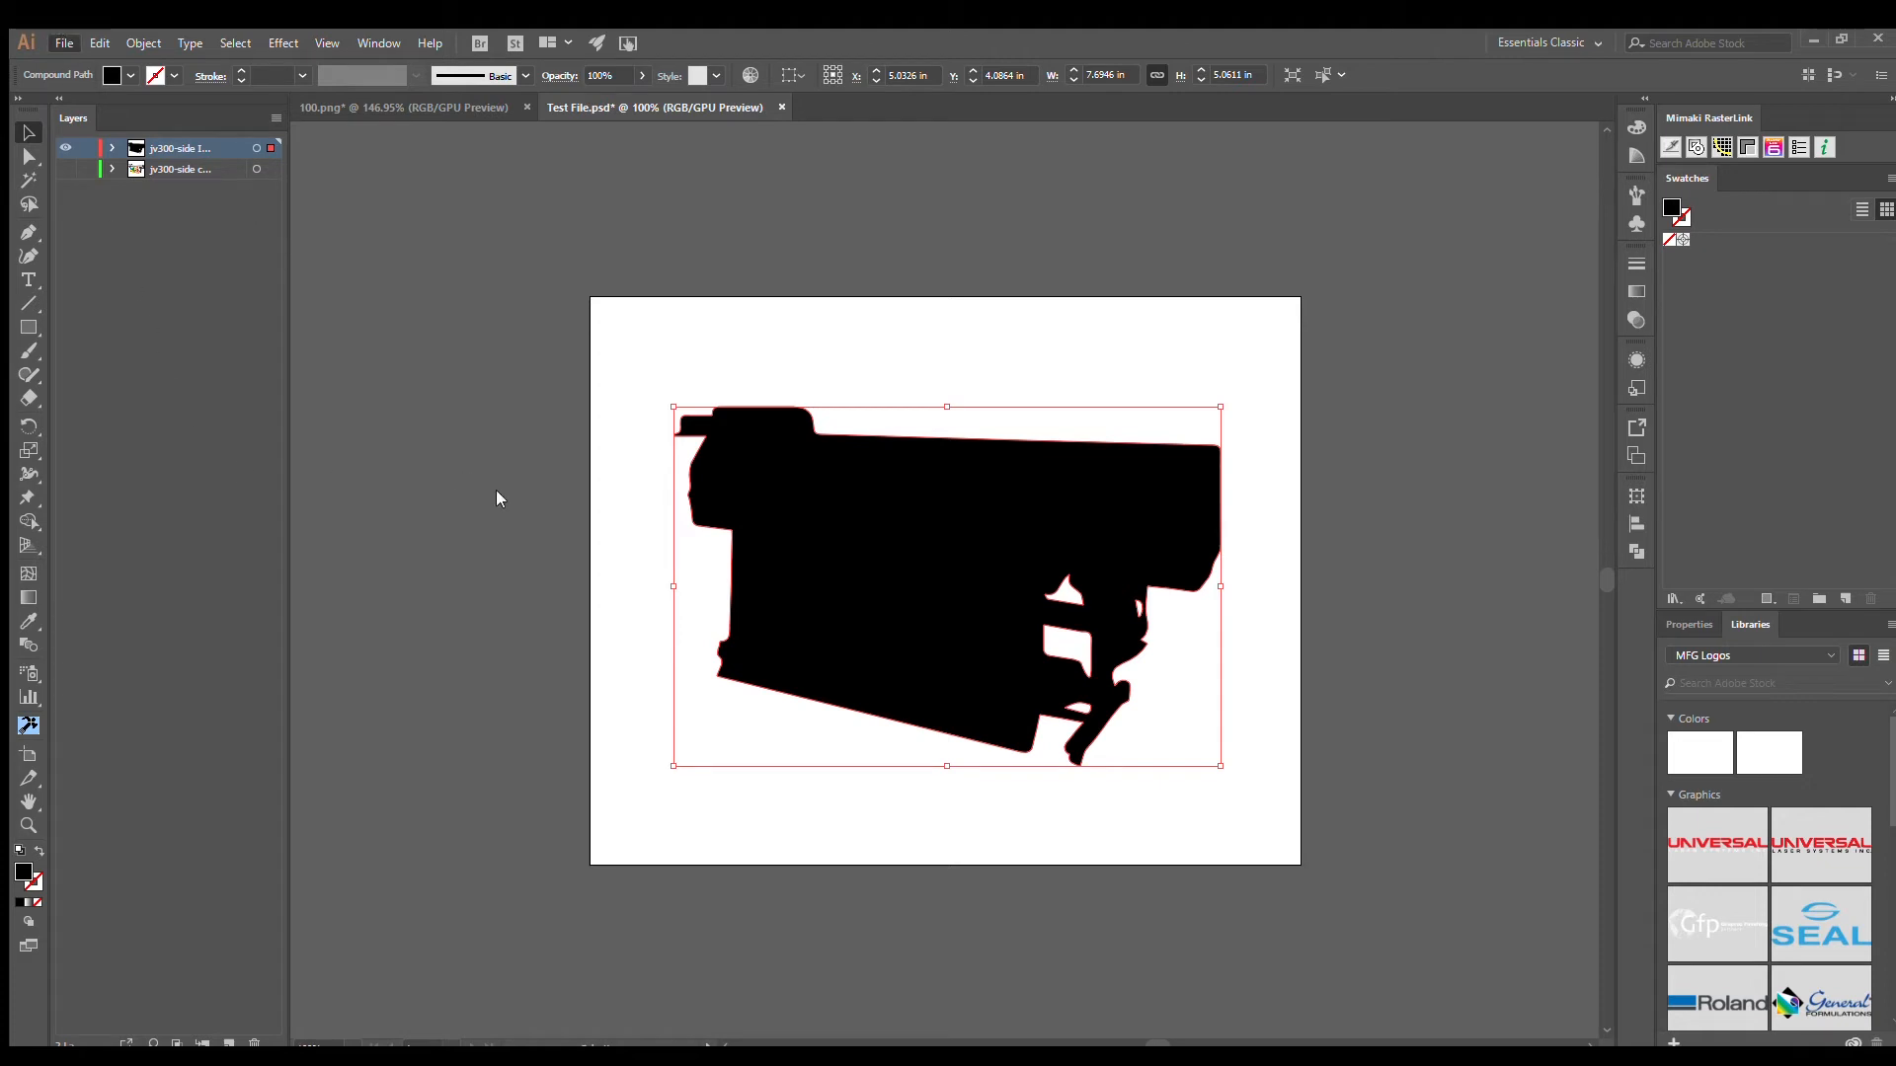
left_click(1155, 823)
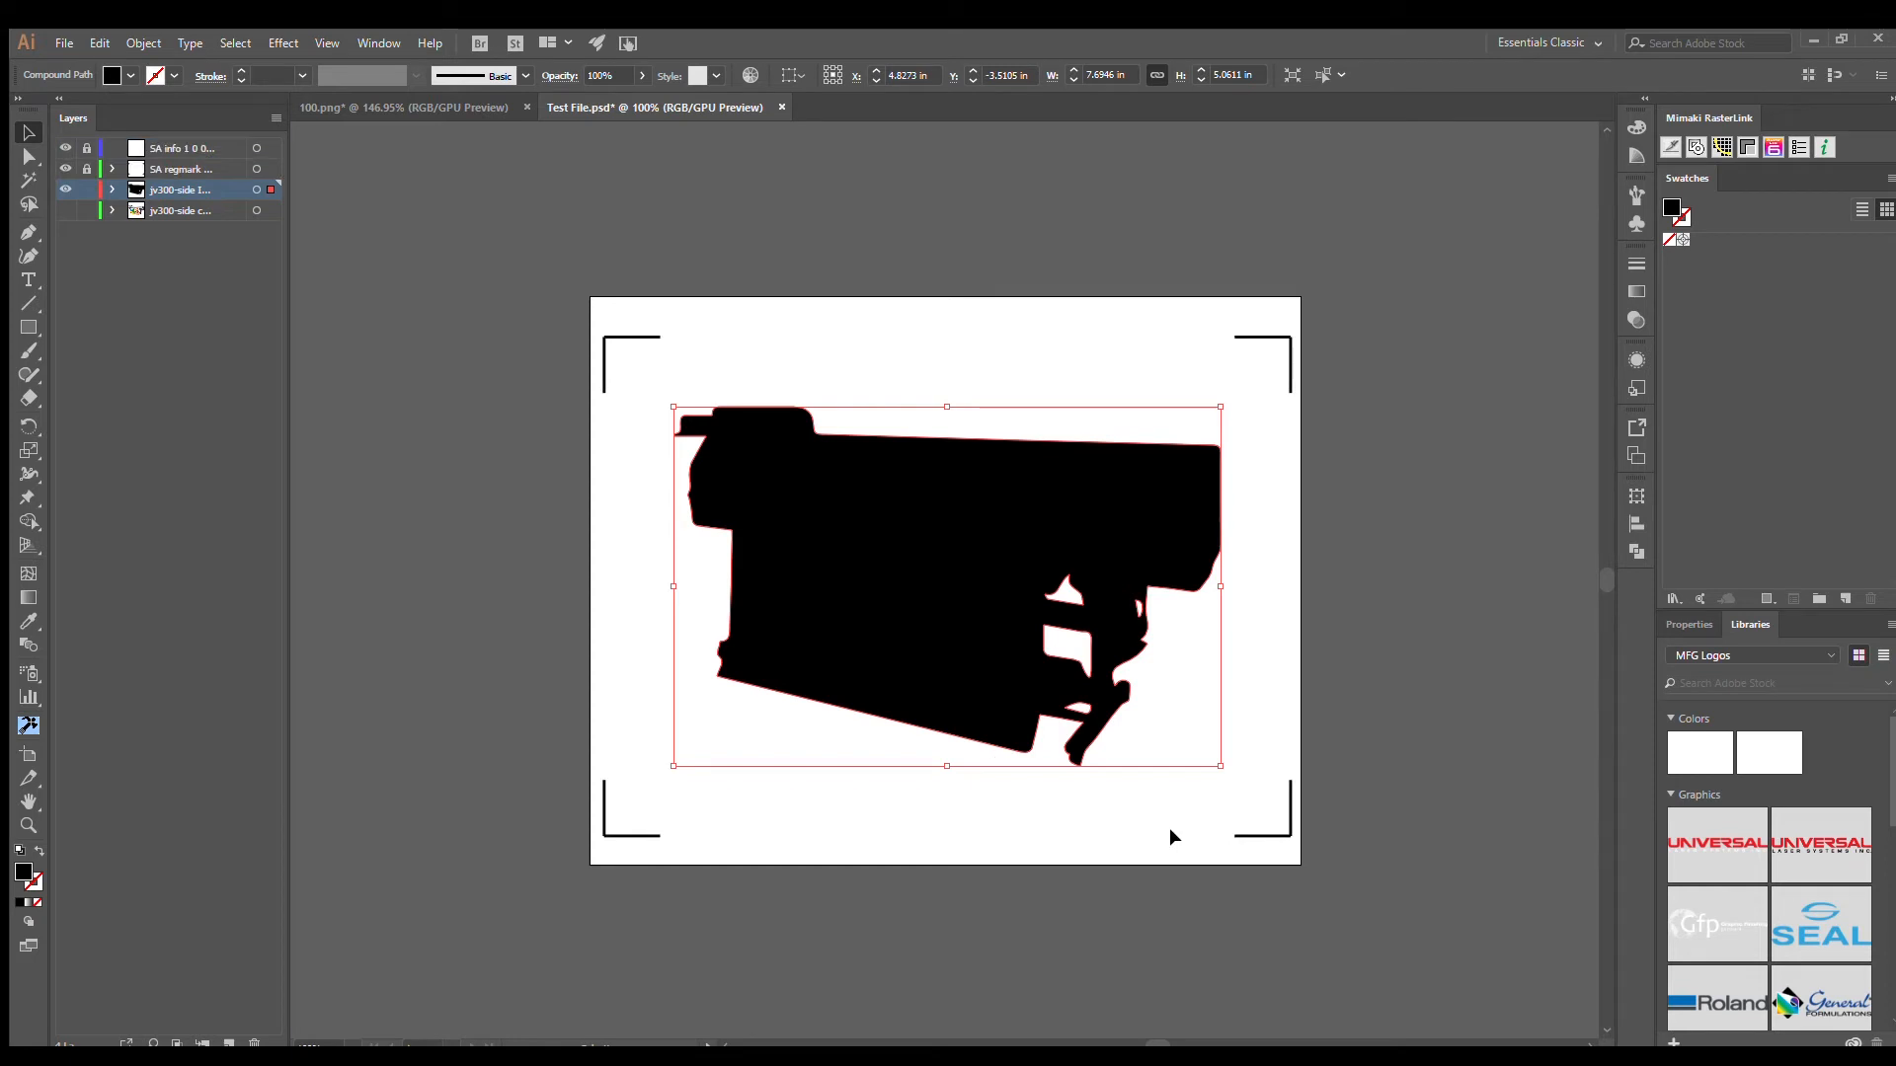
left_click(1383, 726)
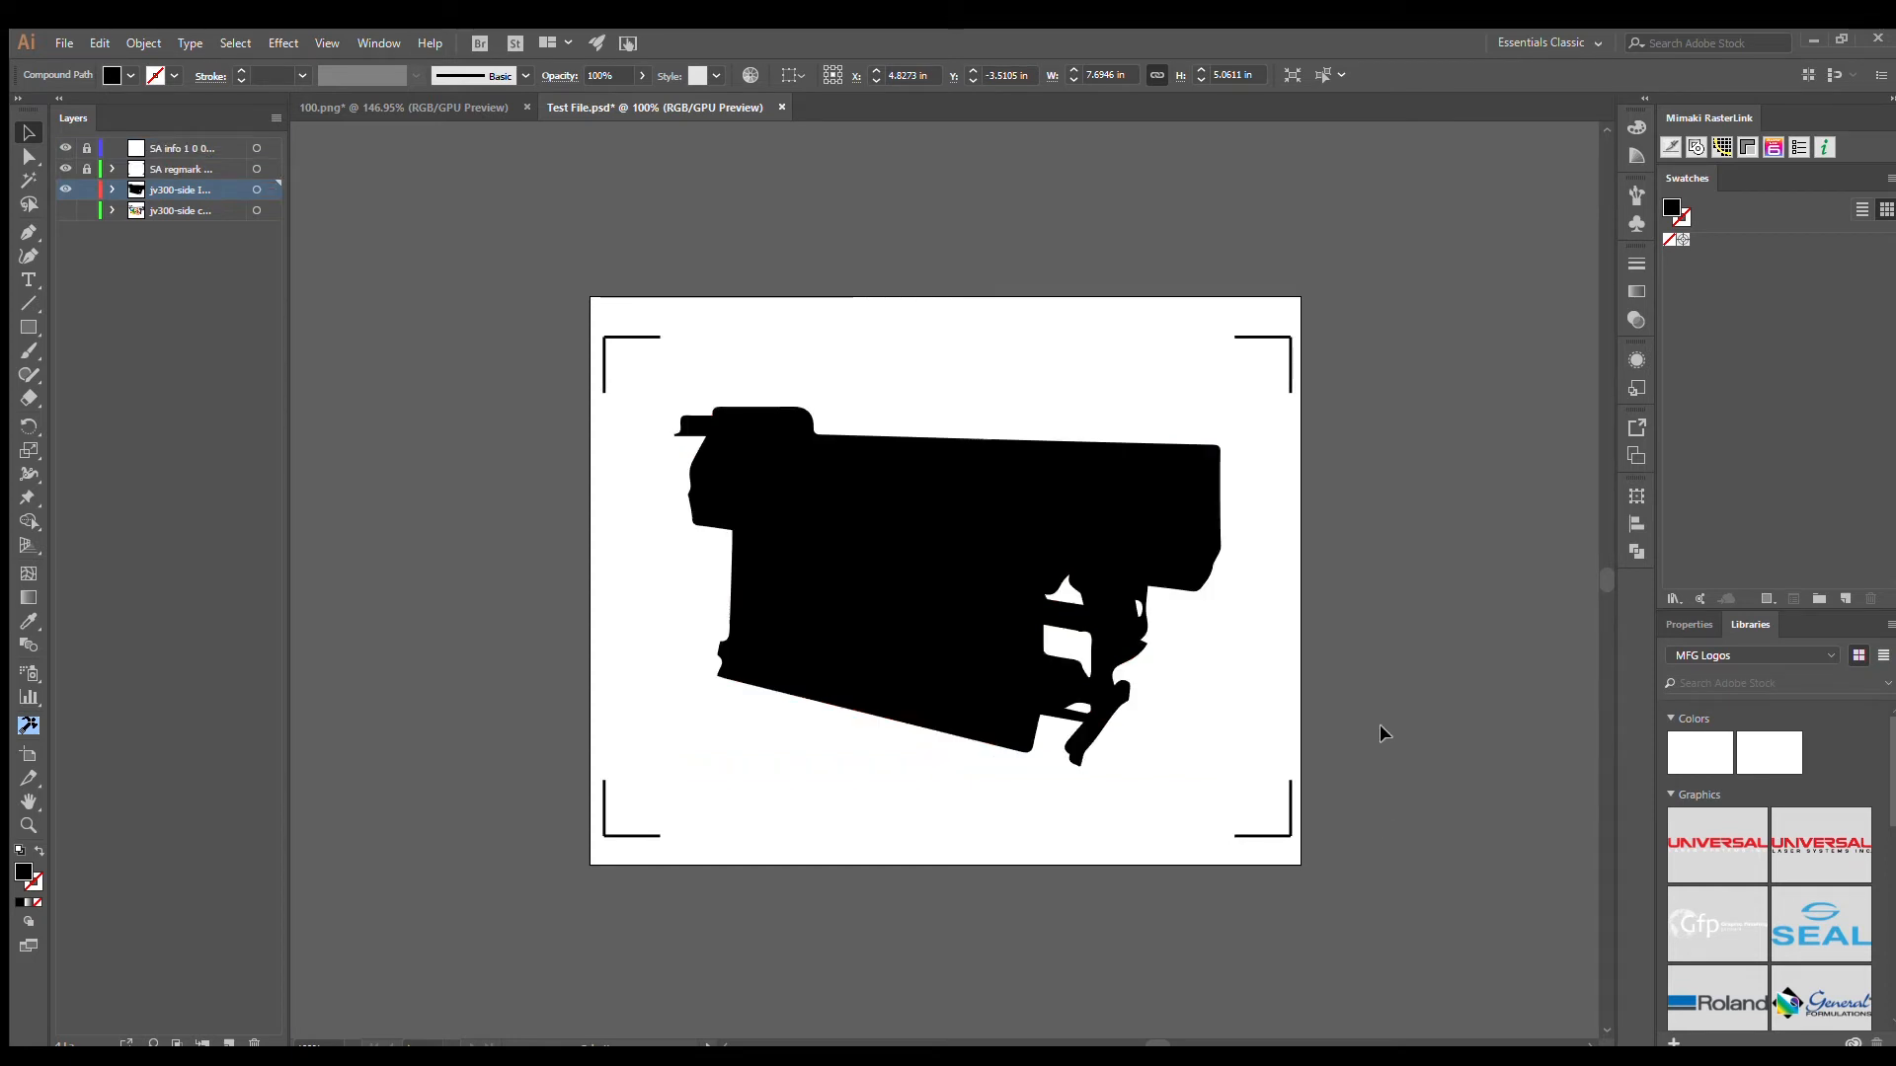
- Show the jv300-side copy layer and set the silhouette path's fill to none
left_click(65, 210)
left_click(790, 513)
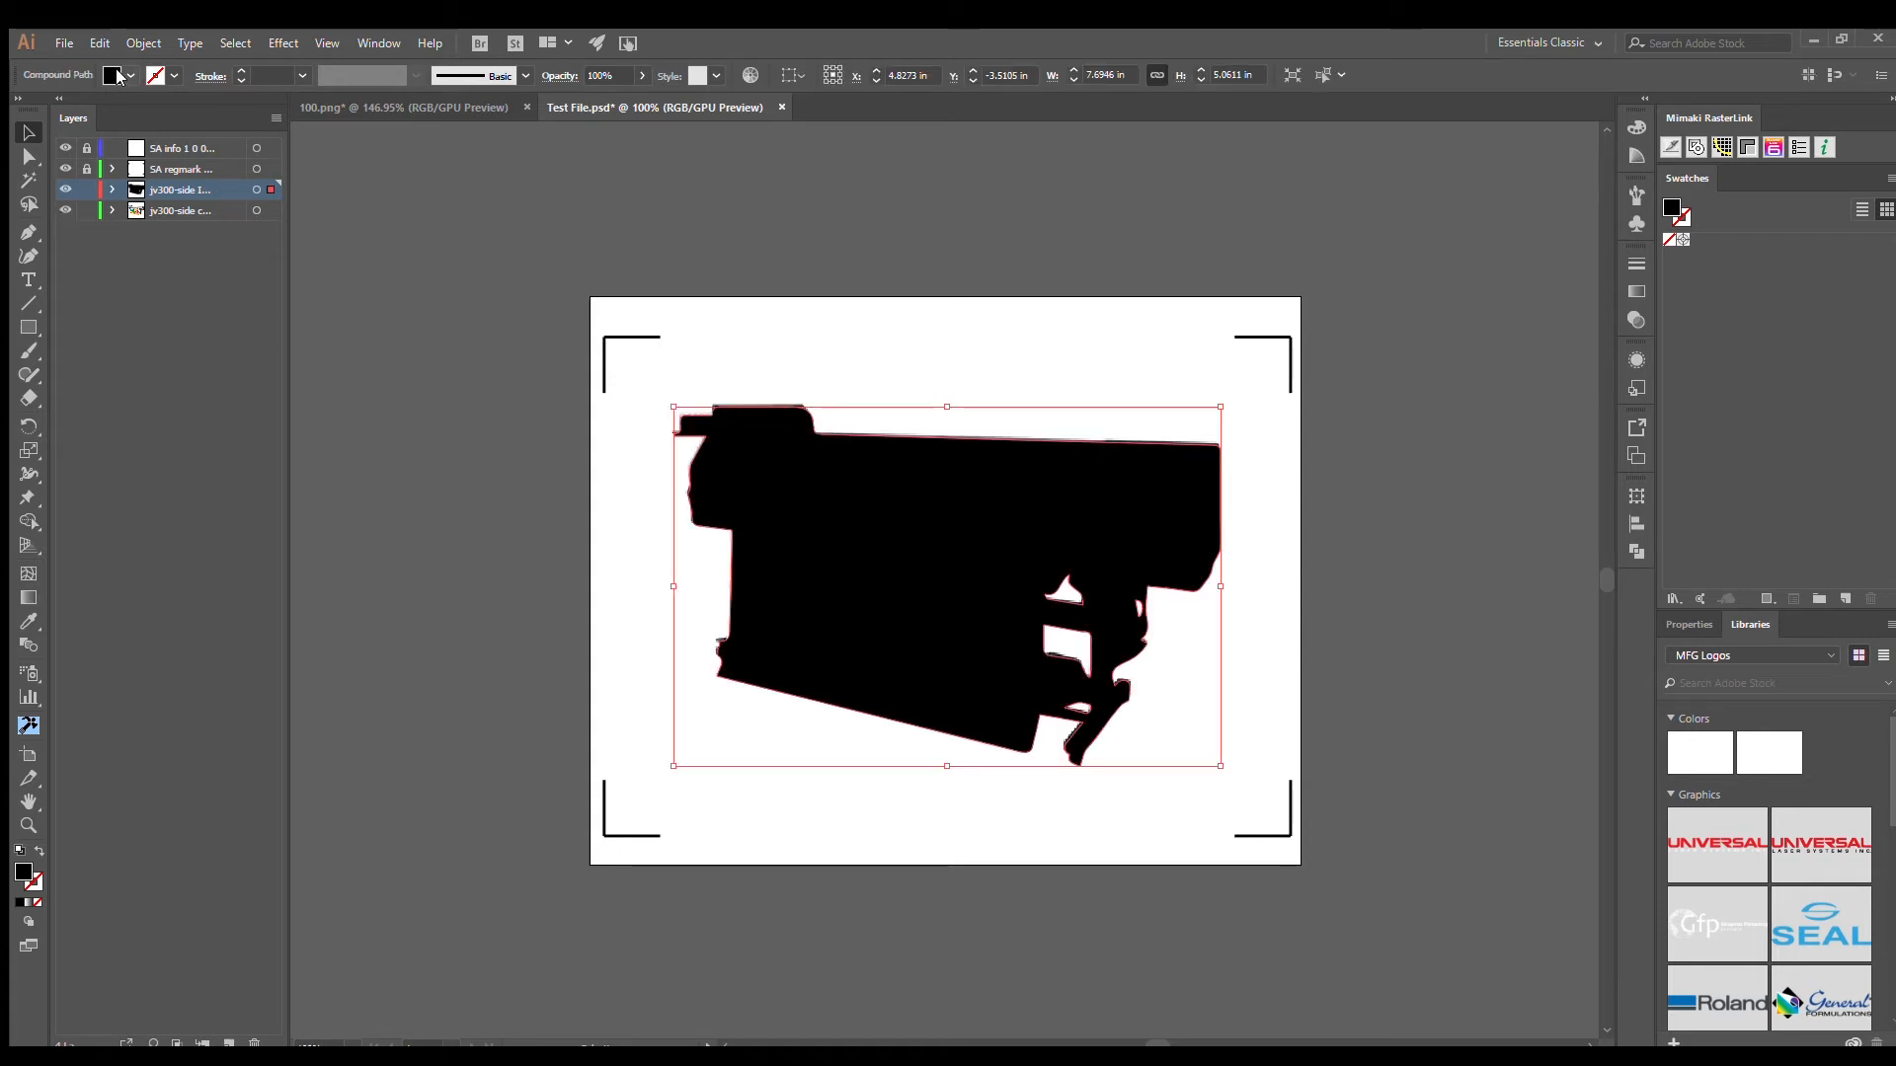
key("slash")
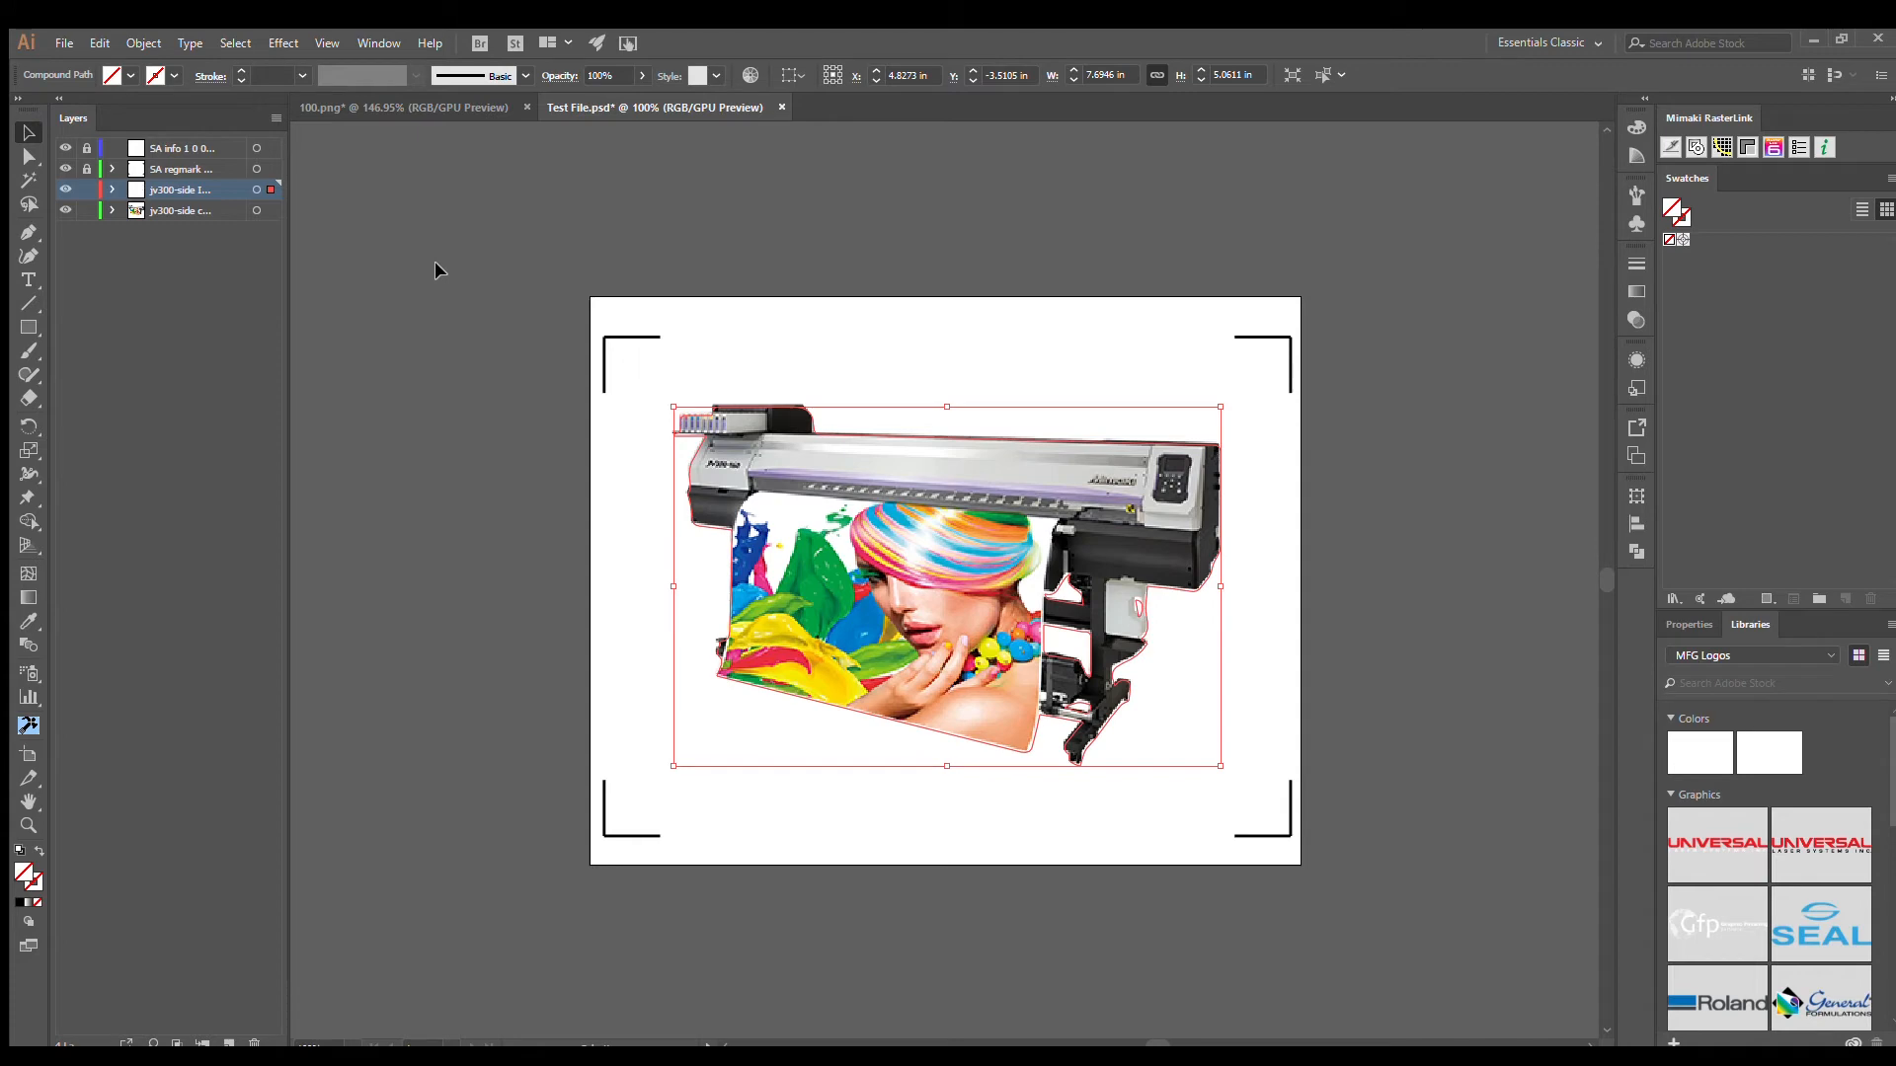
left_click(436, 262)
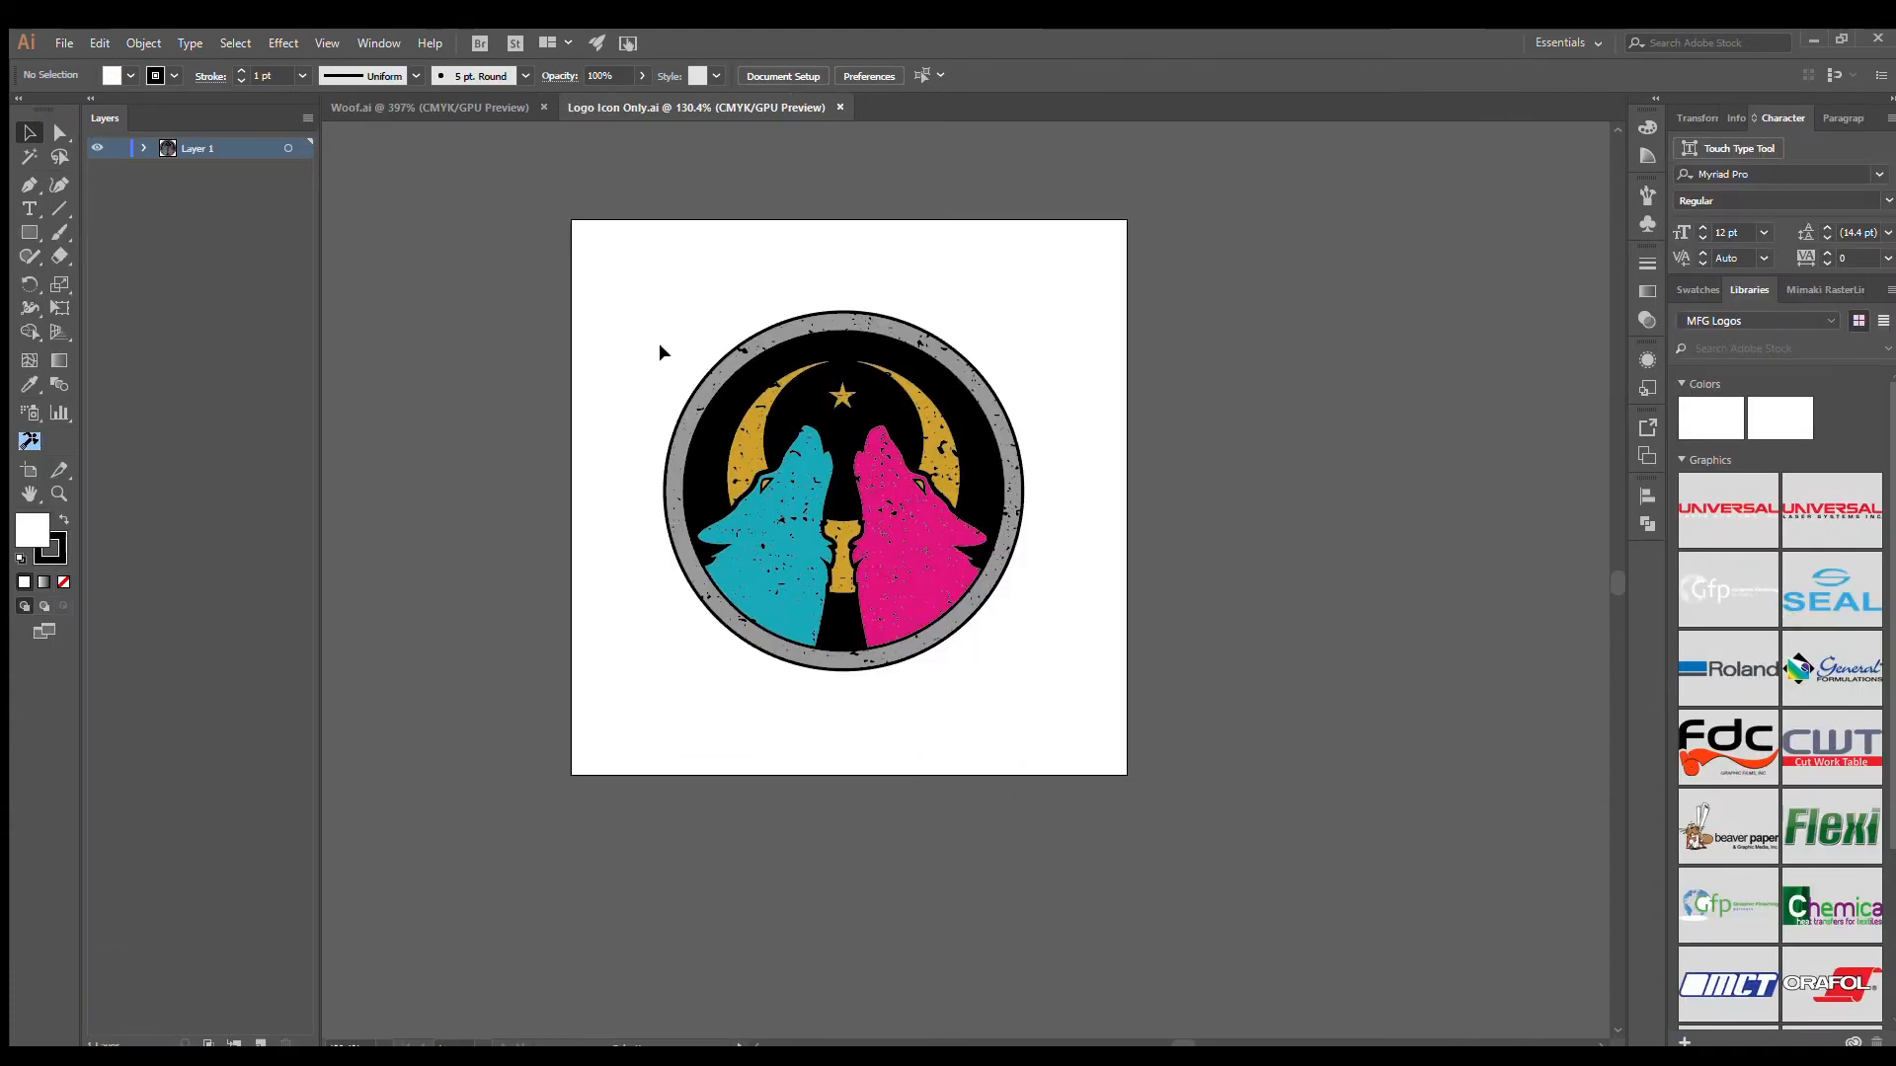
- In Logo Icon Only.ai, draw a white-filled circle about 3.95 in across, overlapping the upper-left part of the wolf logo
left_click_drag(633, 317, 1092, 699)
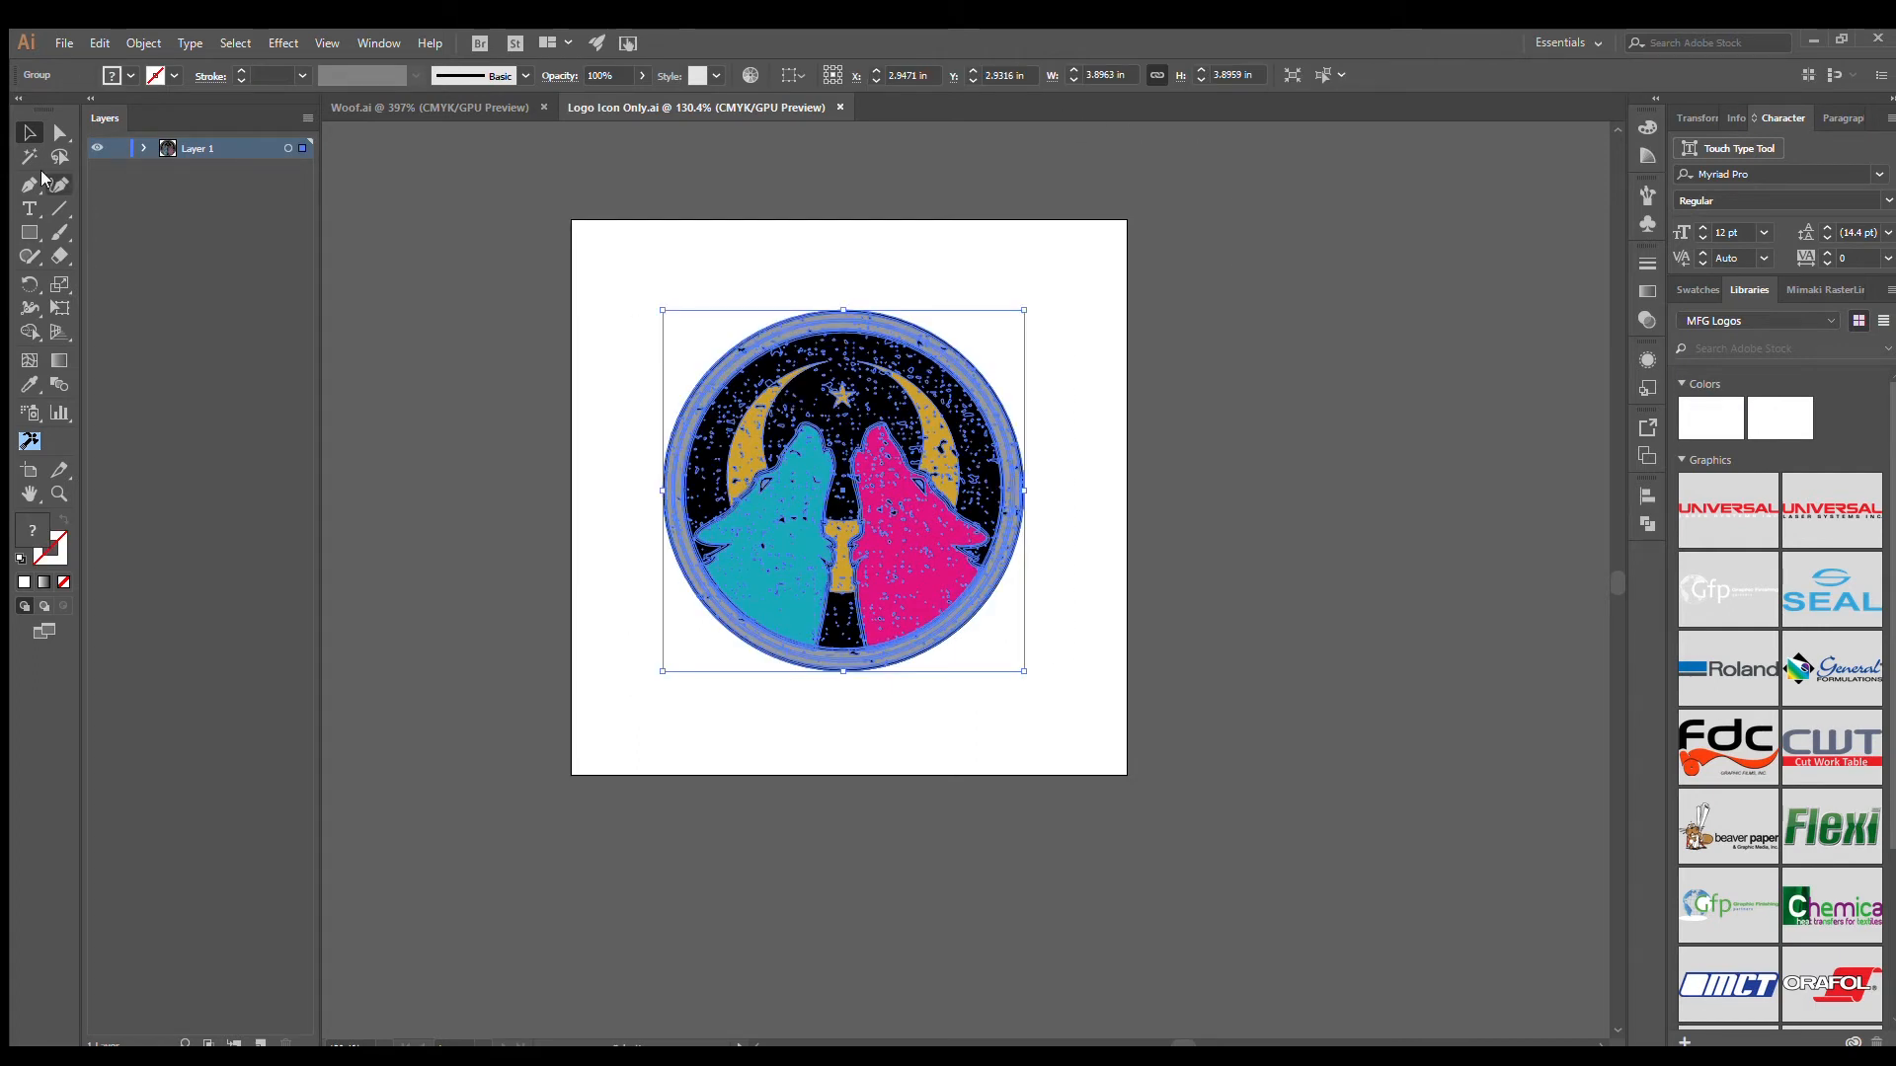
left_click(26, 232)
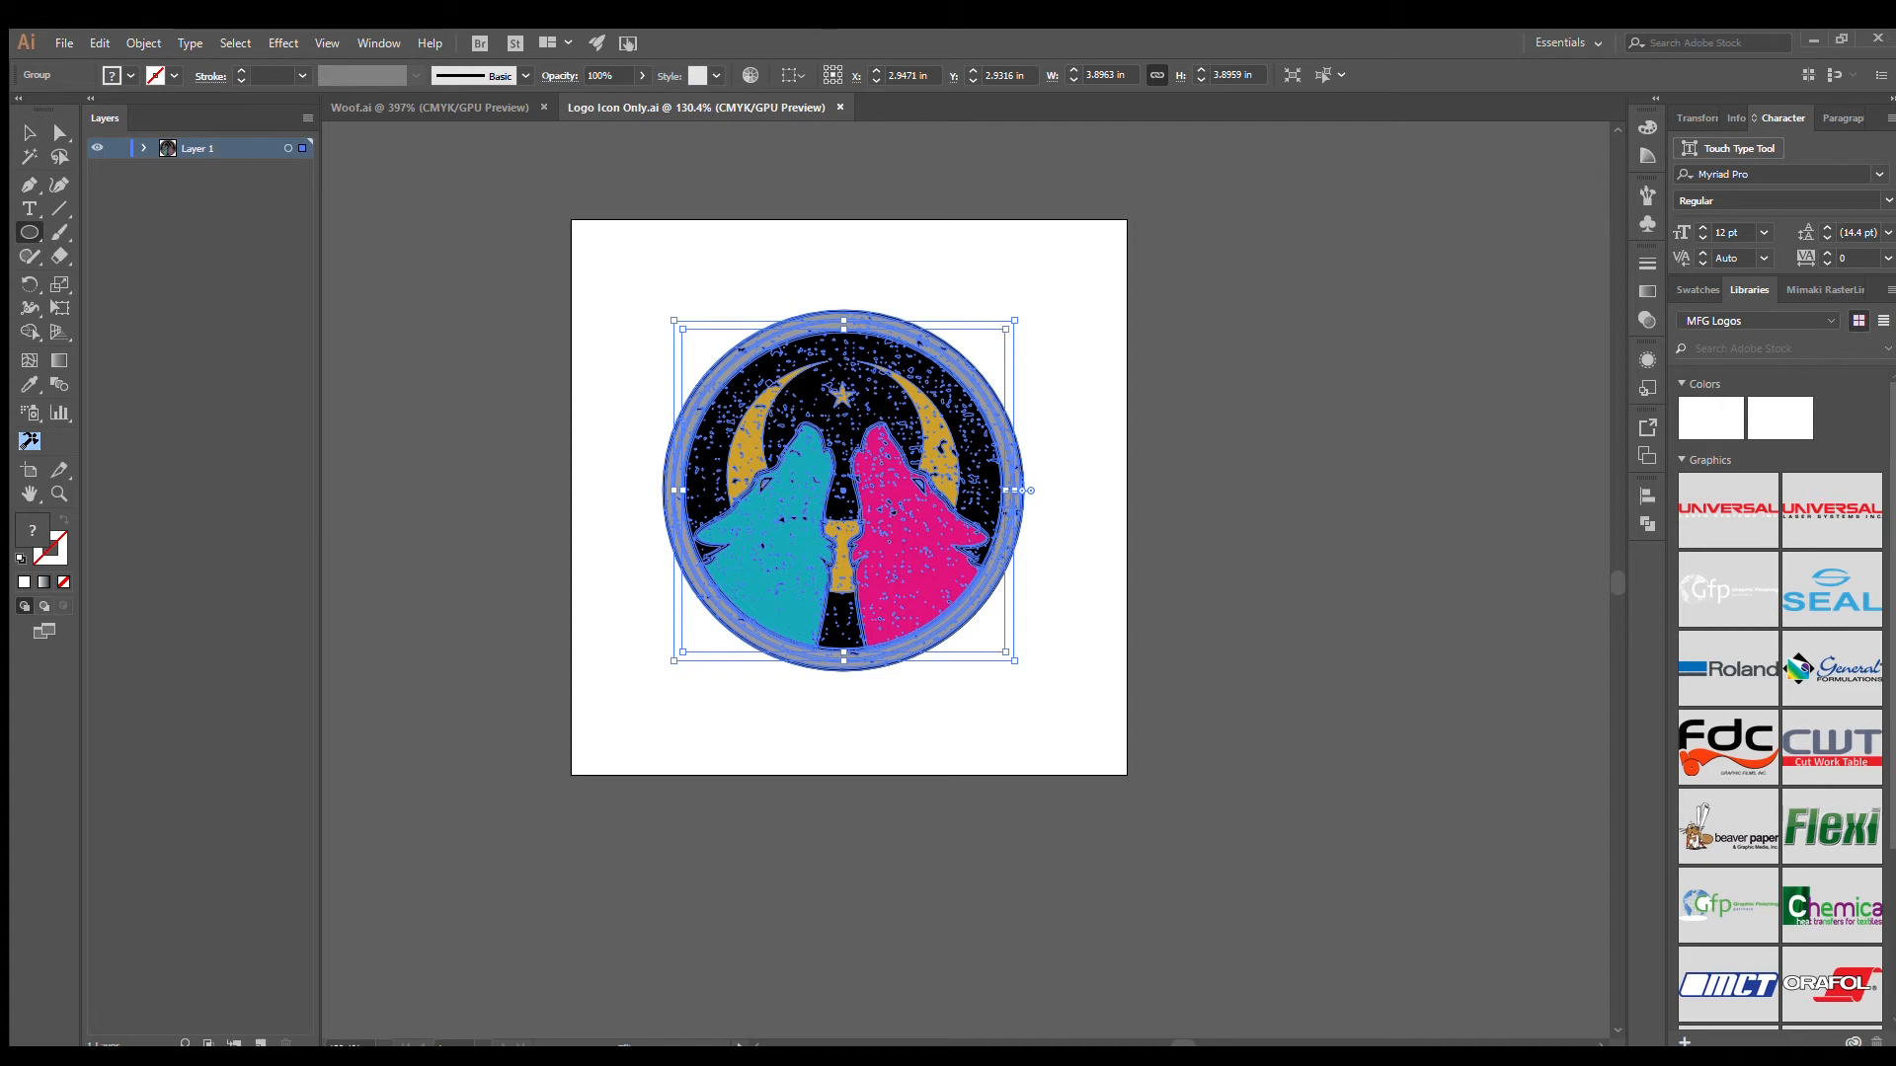
left_click_drag(447, 261, 812, 627)
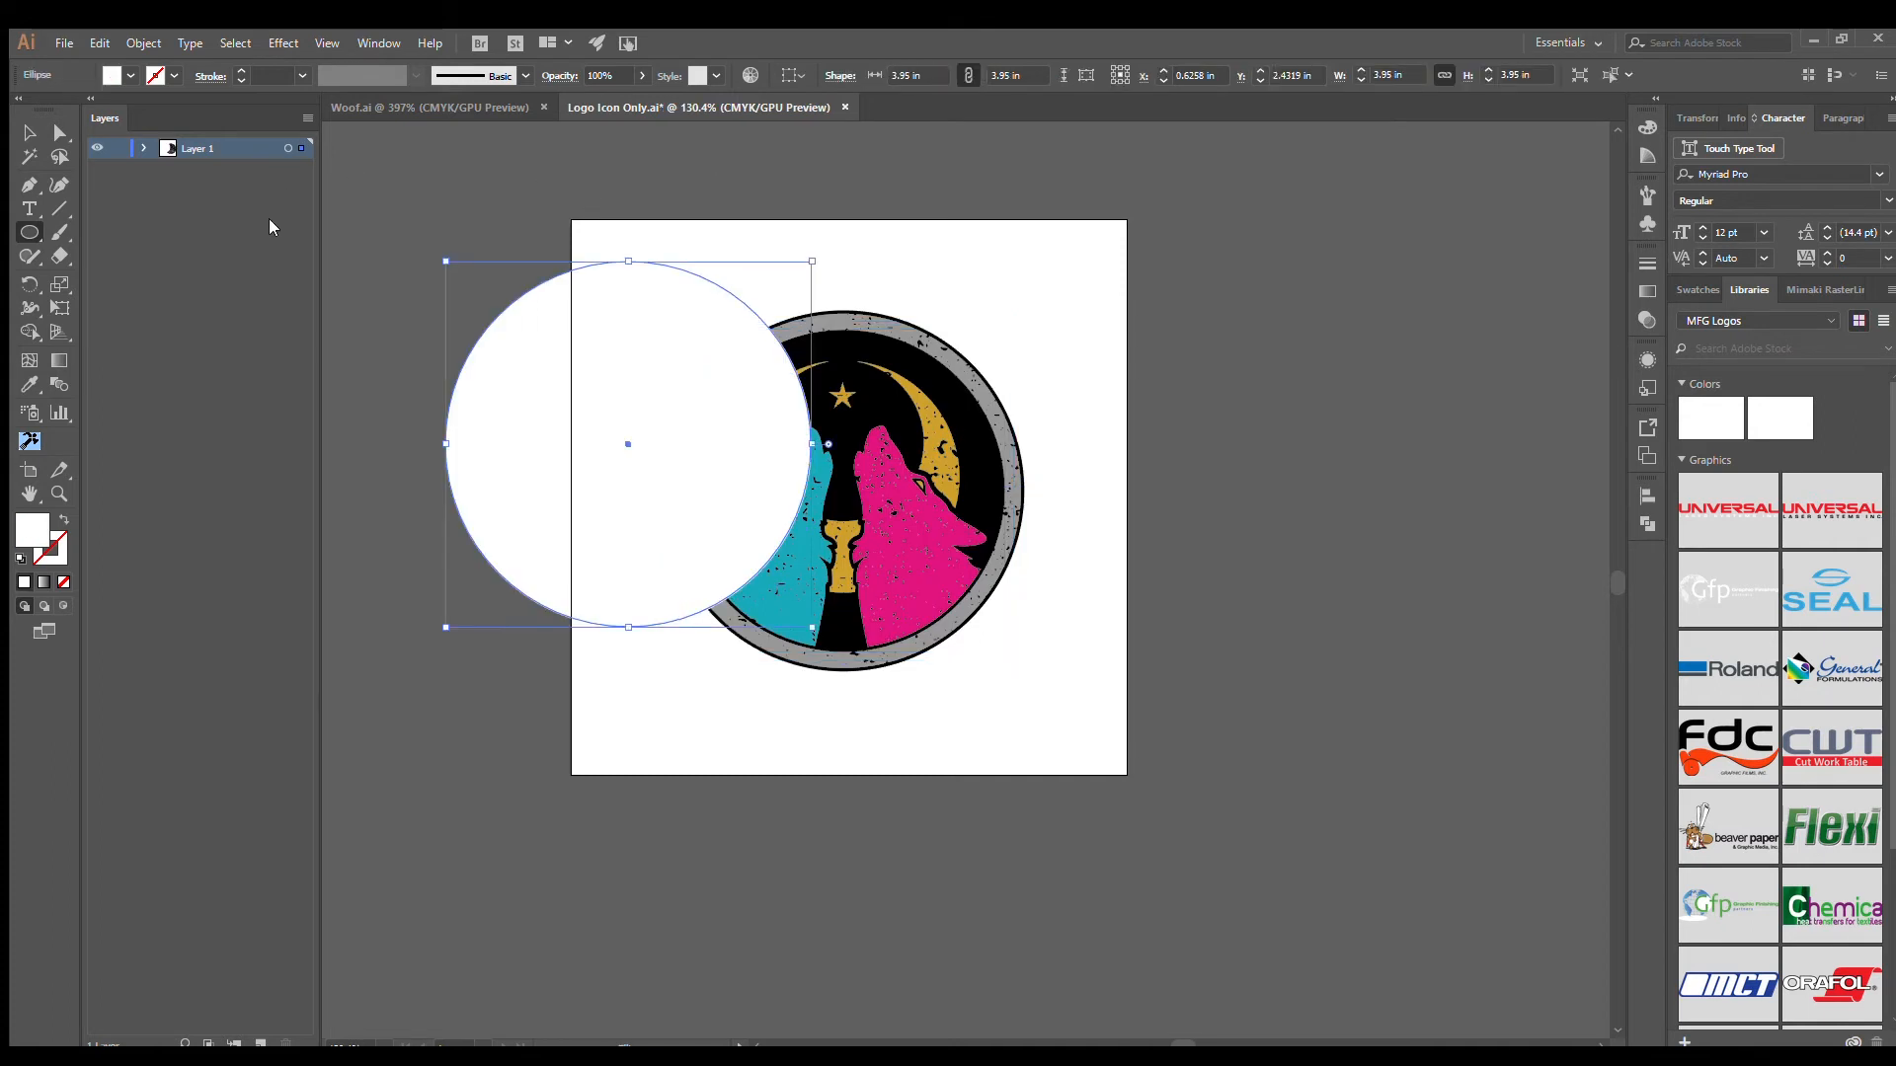
left_click(28, 131)
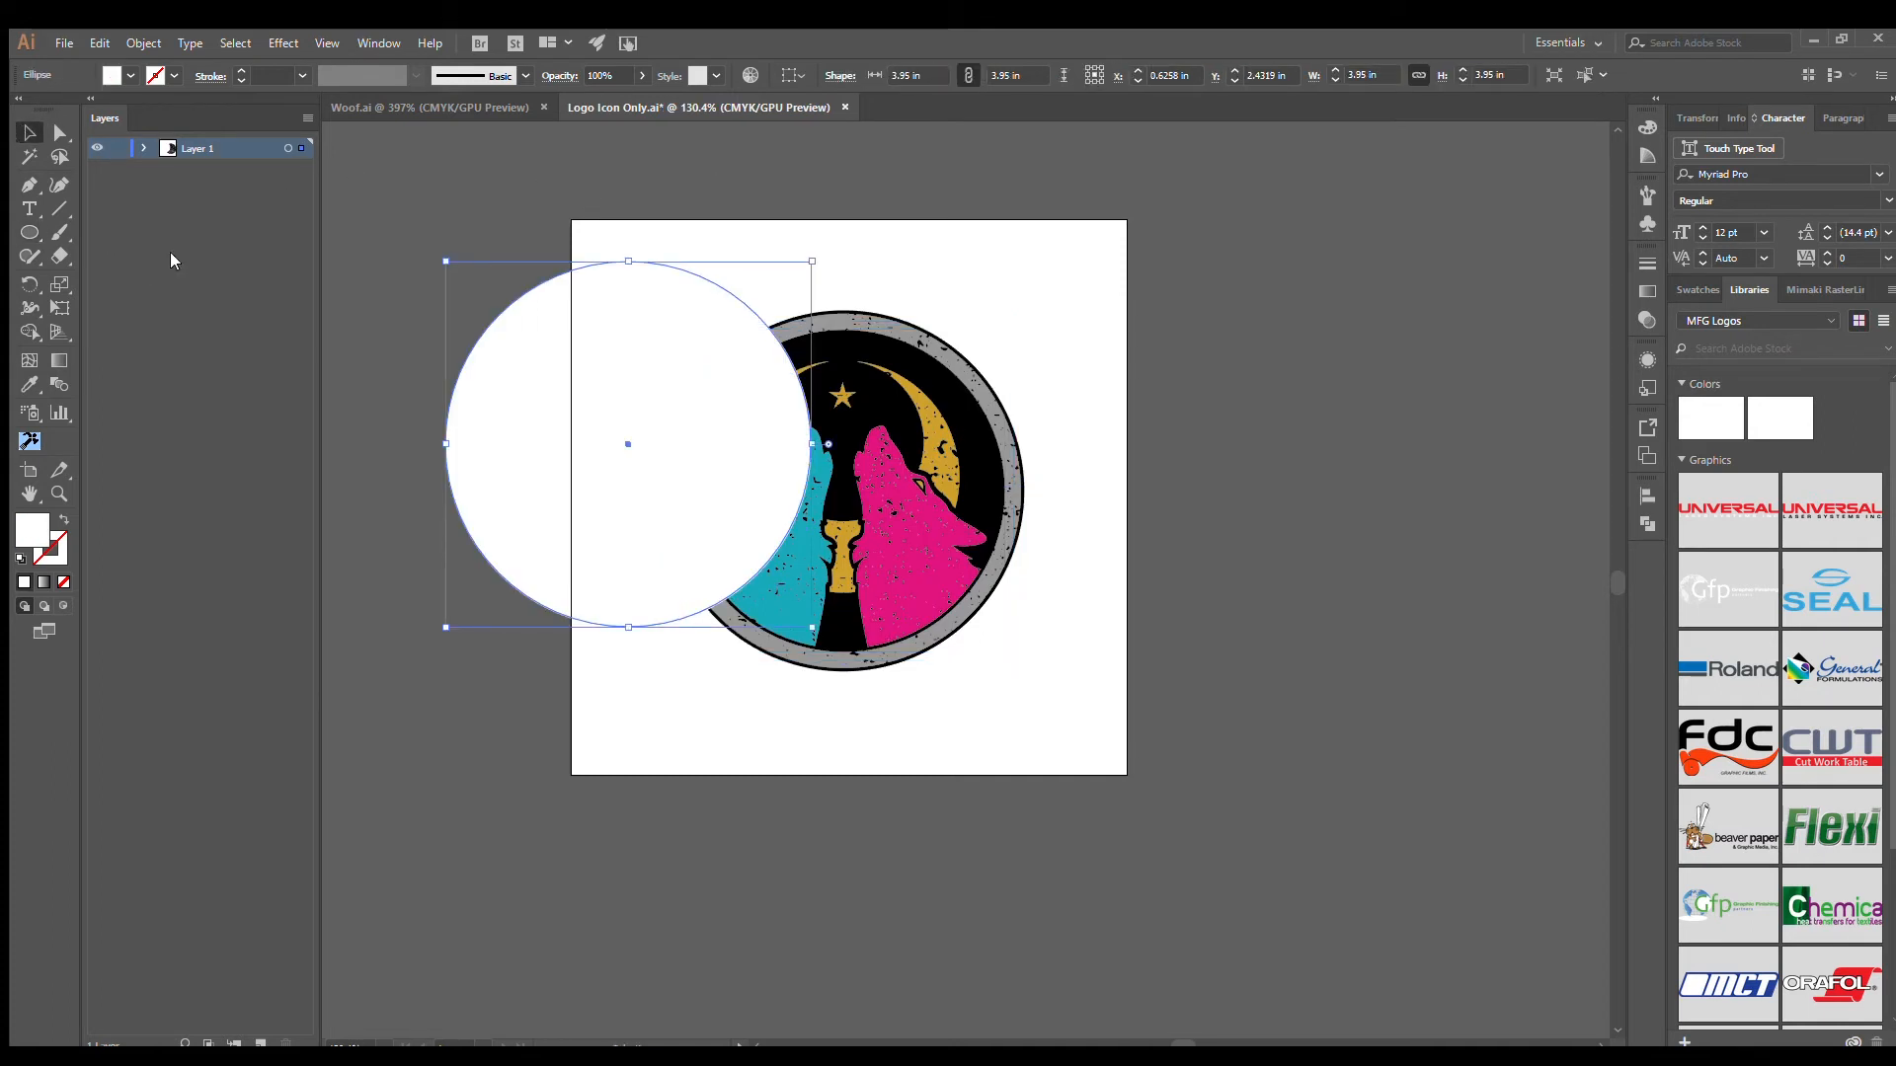
- Add a new layer and name it "Cut Layer"
left_click(144, 149)
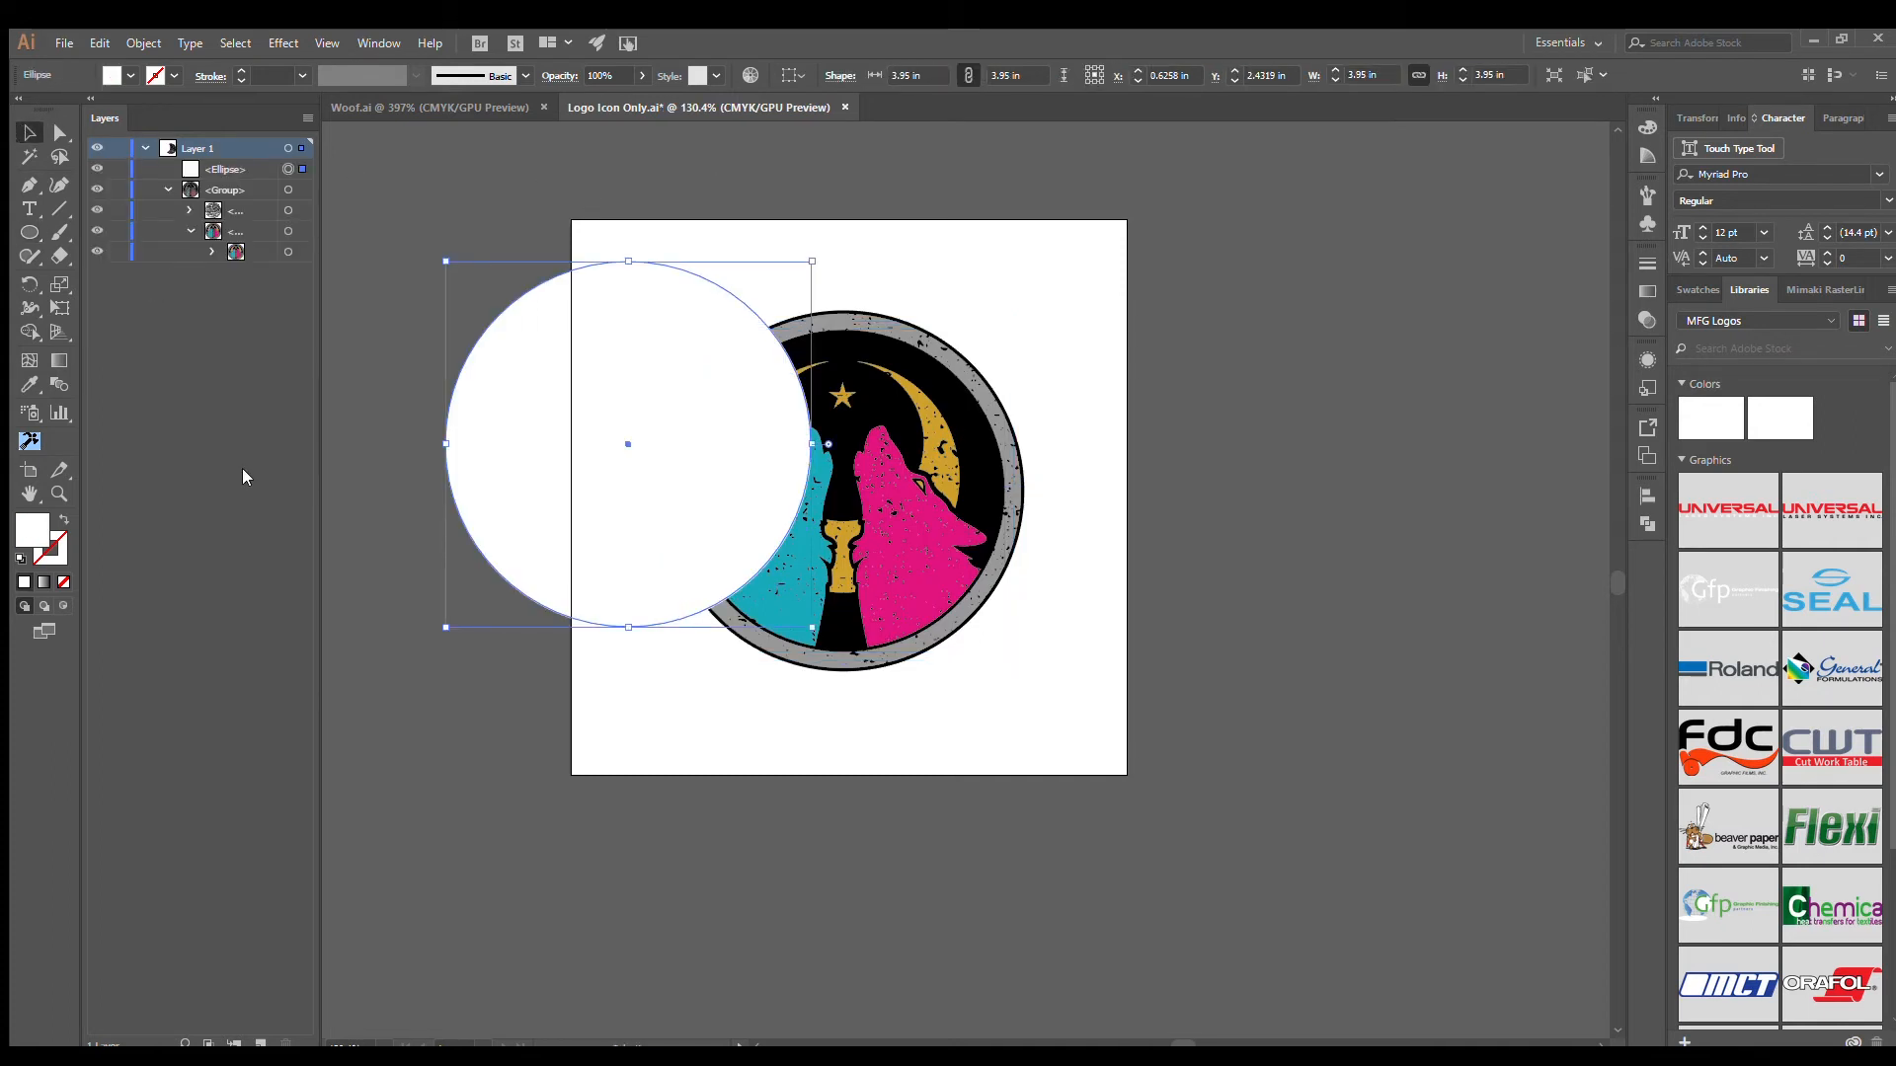
left_click(258, 1043)
double_click(195, 148)
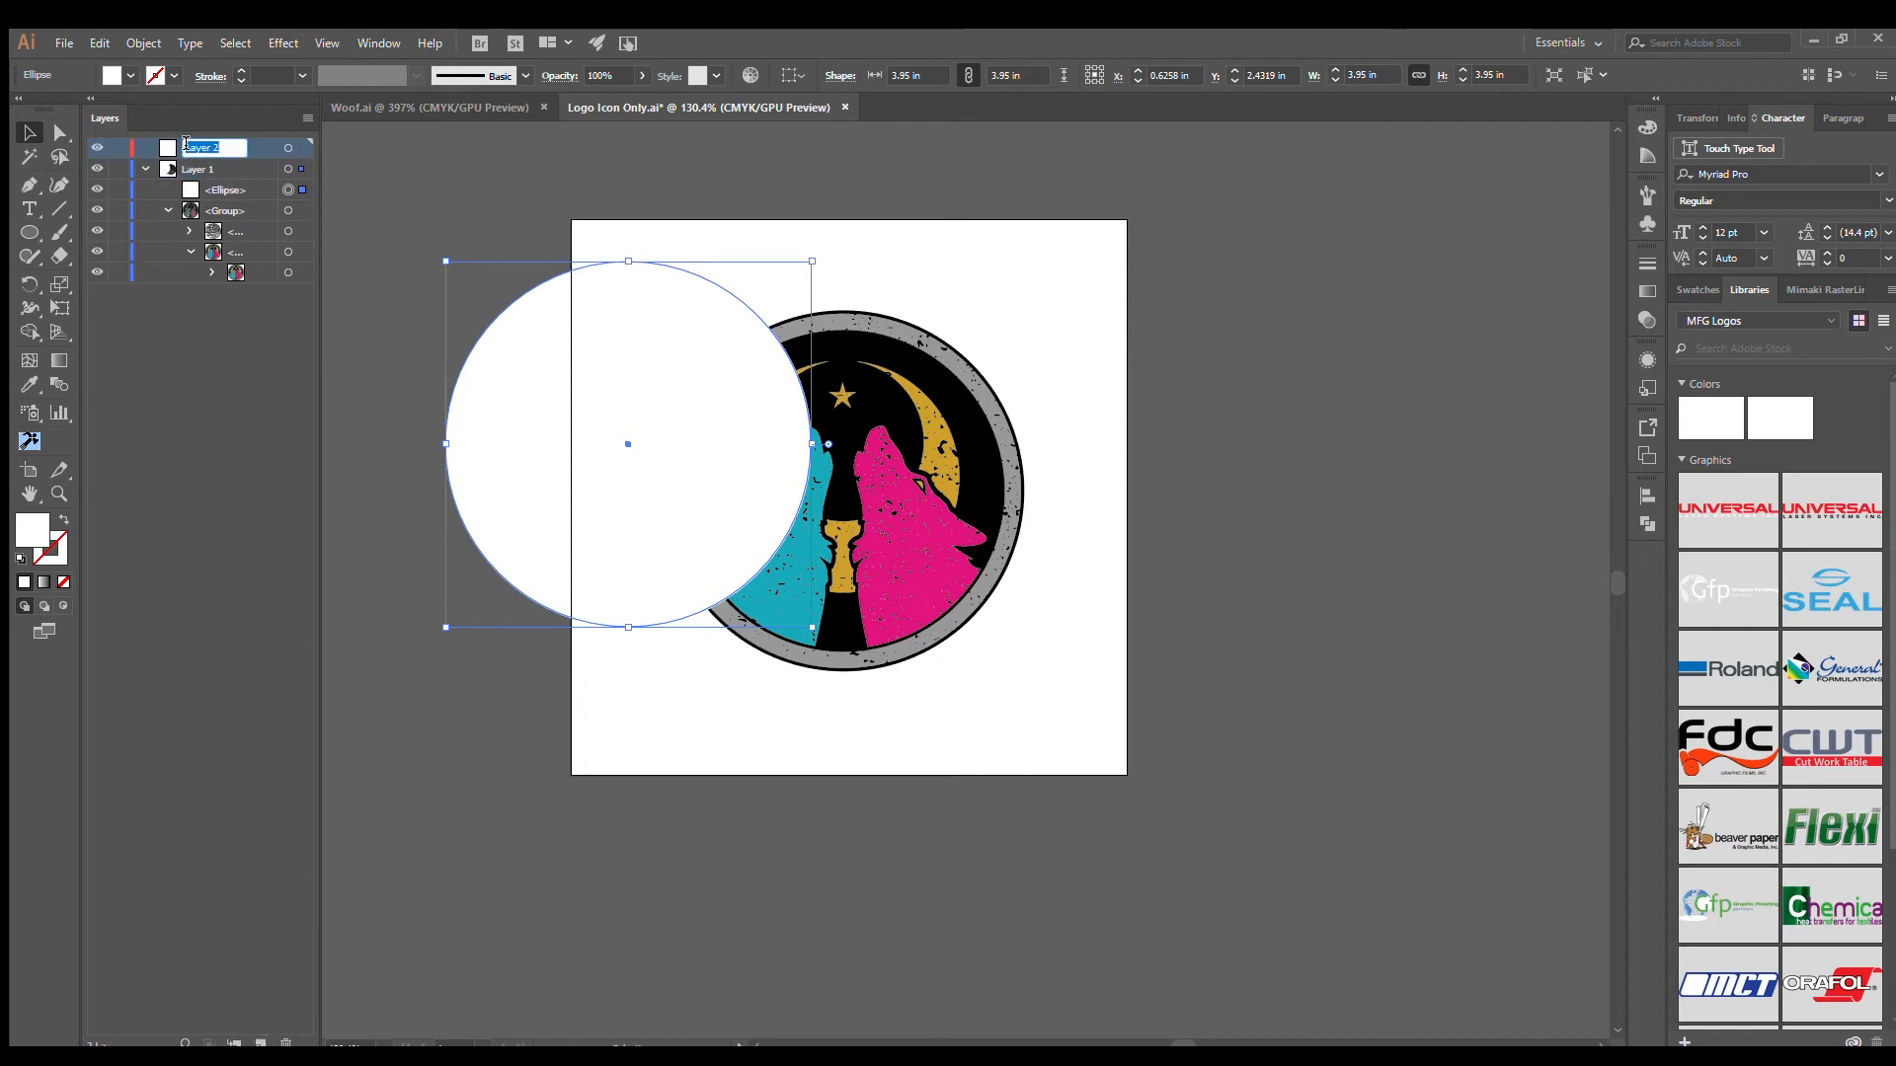
type("Cut Layer")
left_click(375, 174)
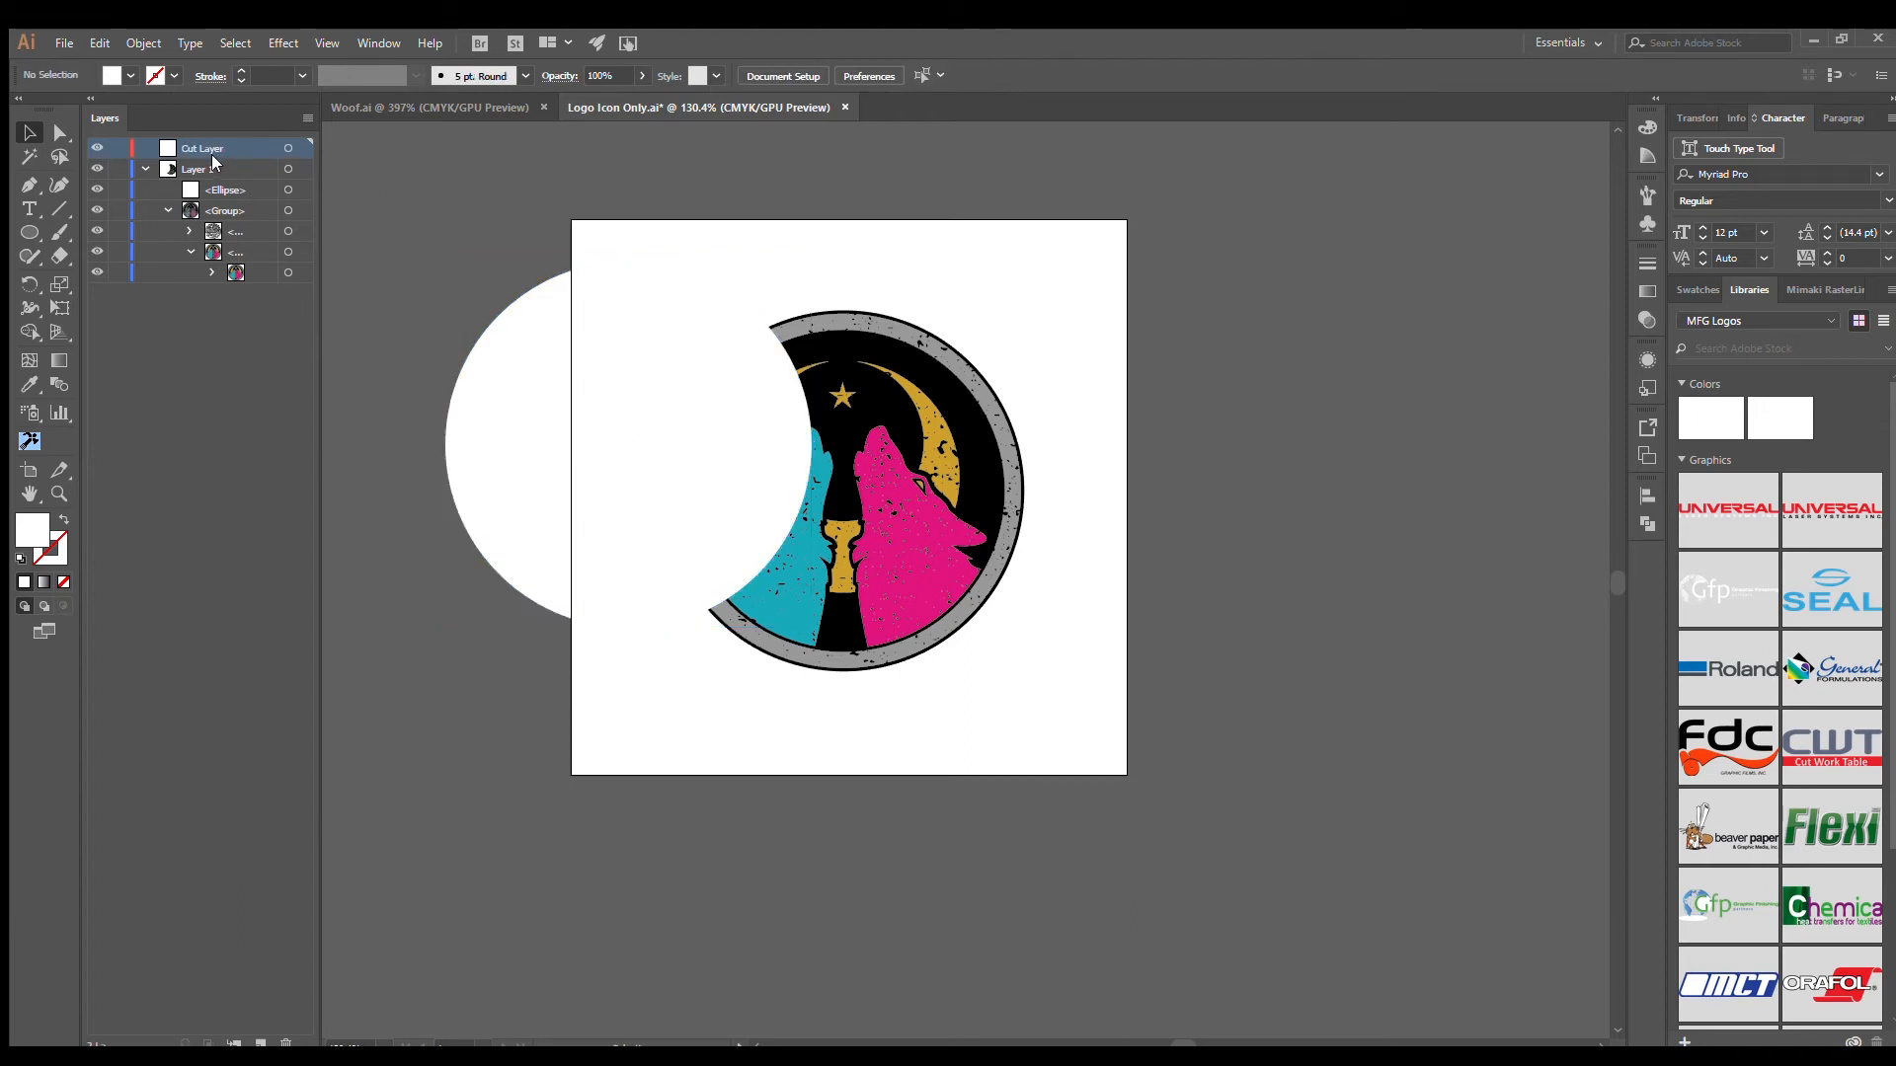
- Move the circle into Cut Layer beneath Layer 1 and fill the circle with black
left_click_drag(215, 188, 214, 269)
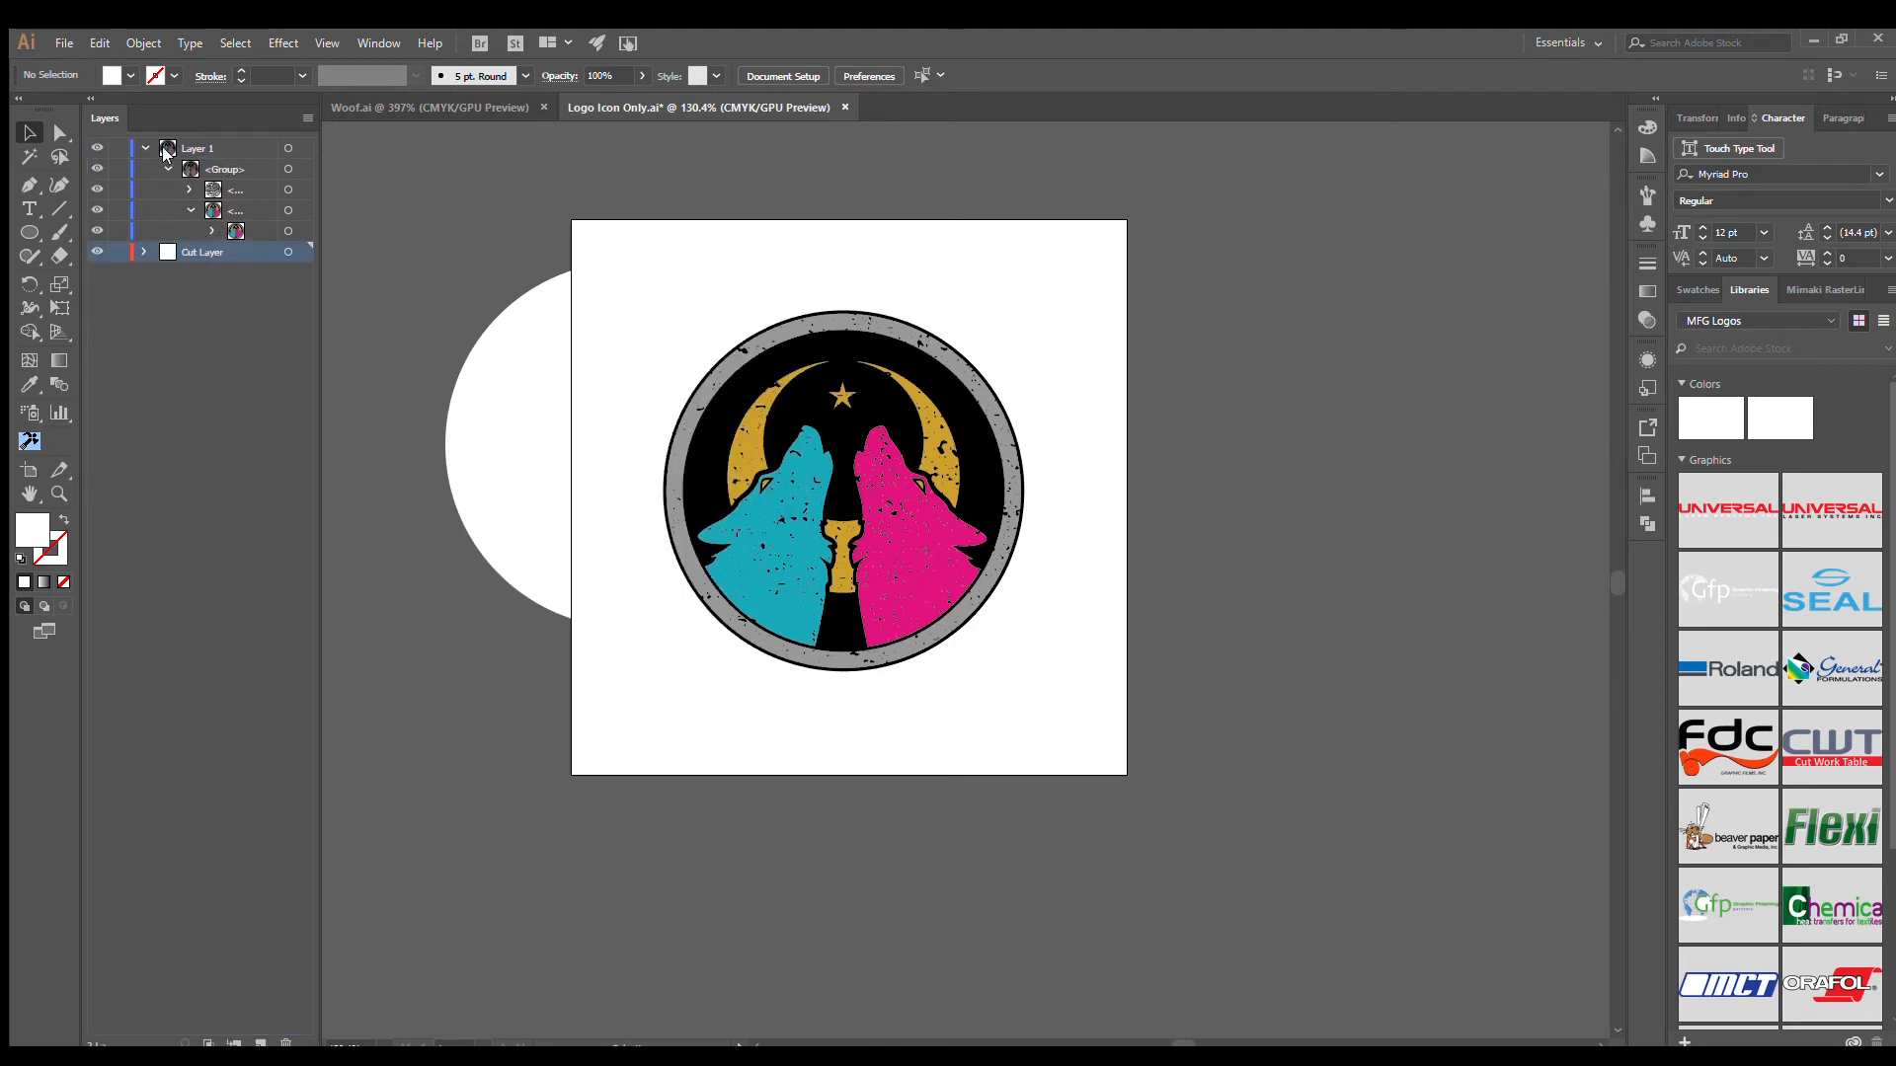
left_click(145, 148)
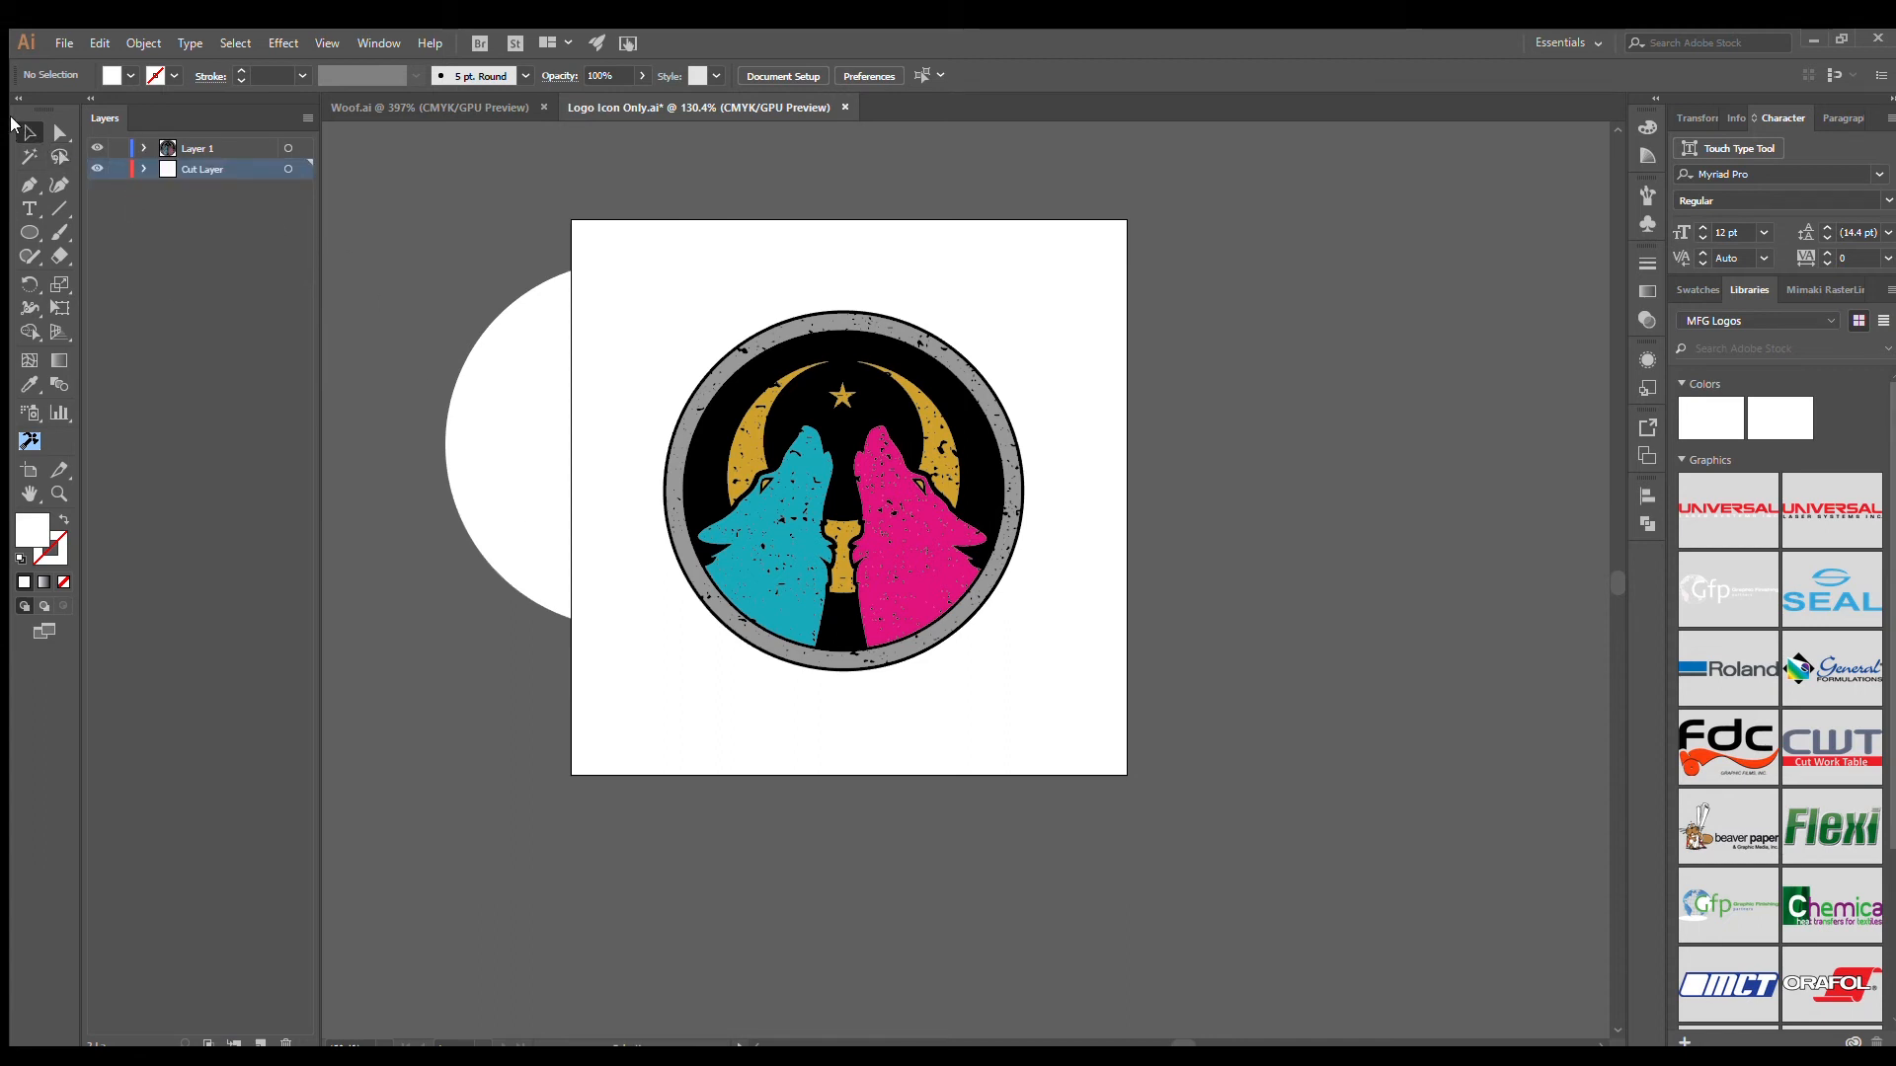
left_click(460, 419)
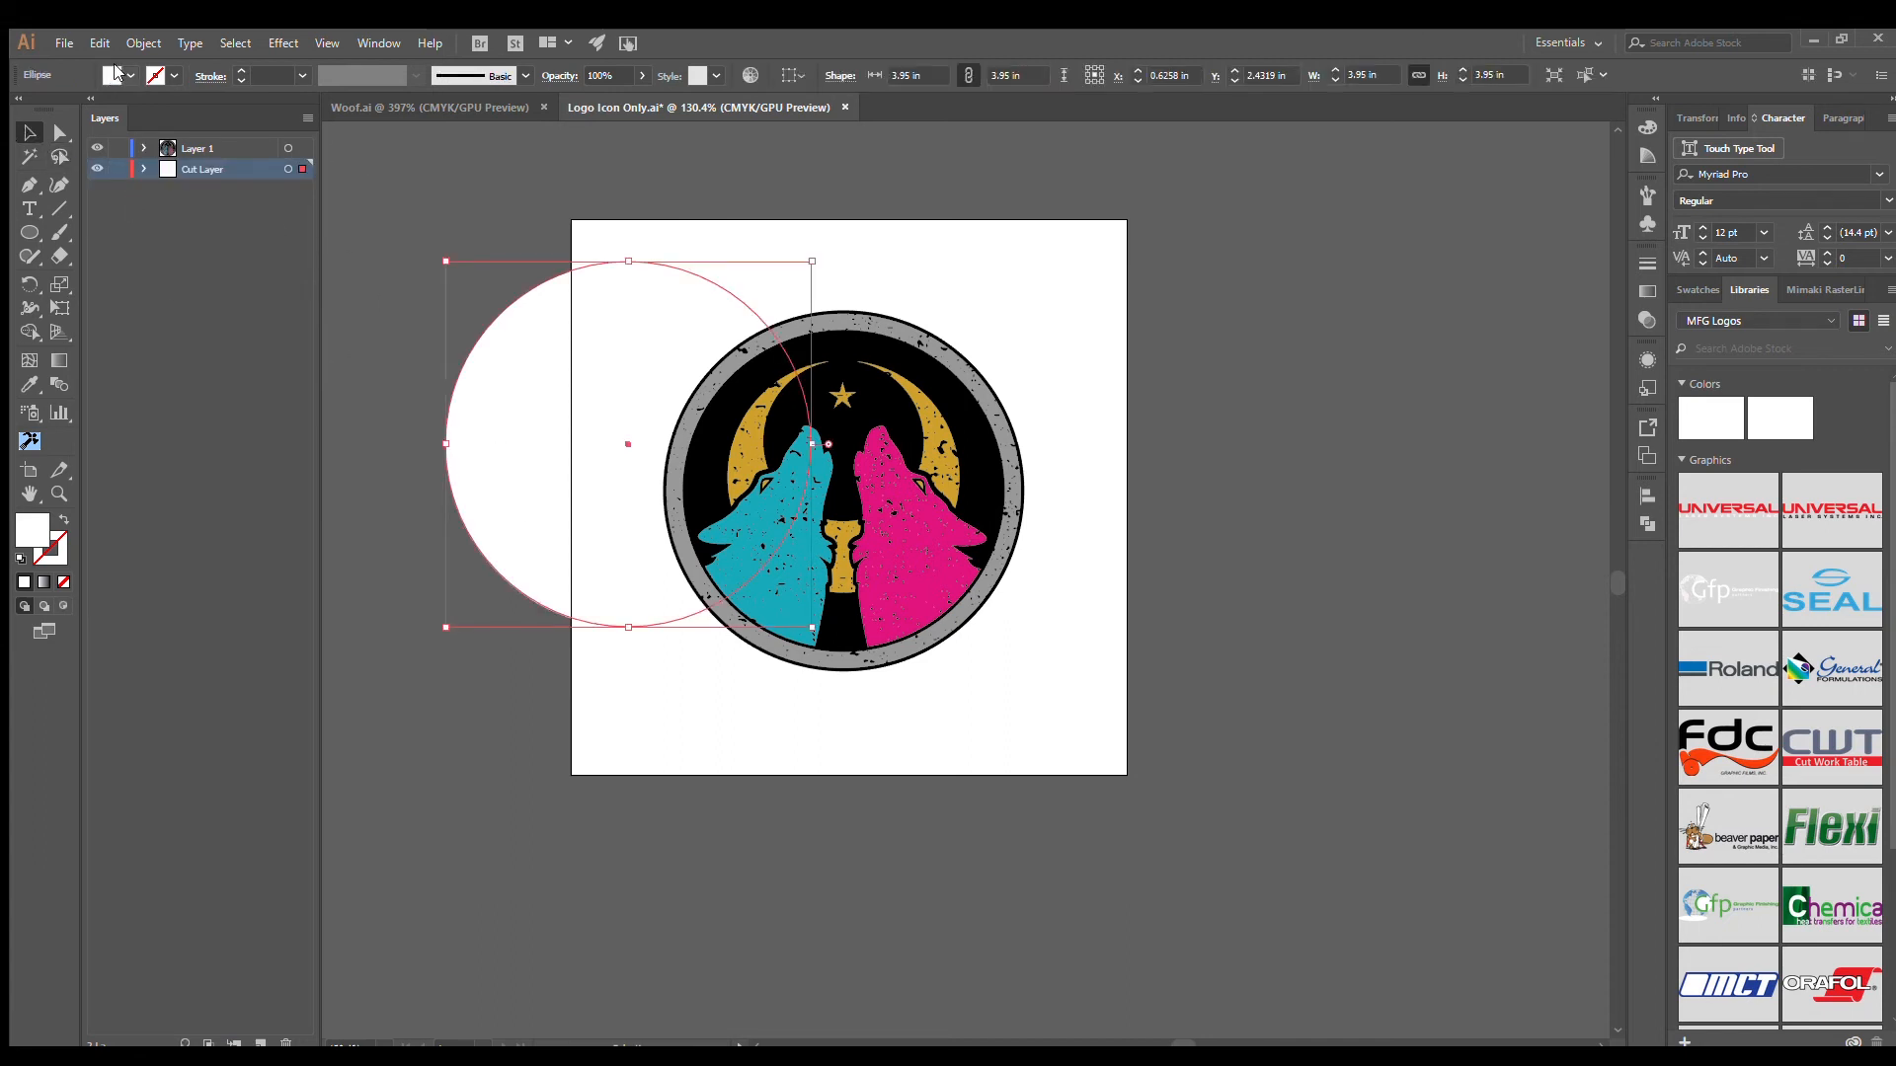
left_click(65, 109)
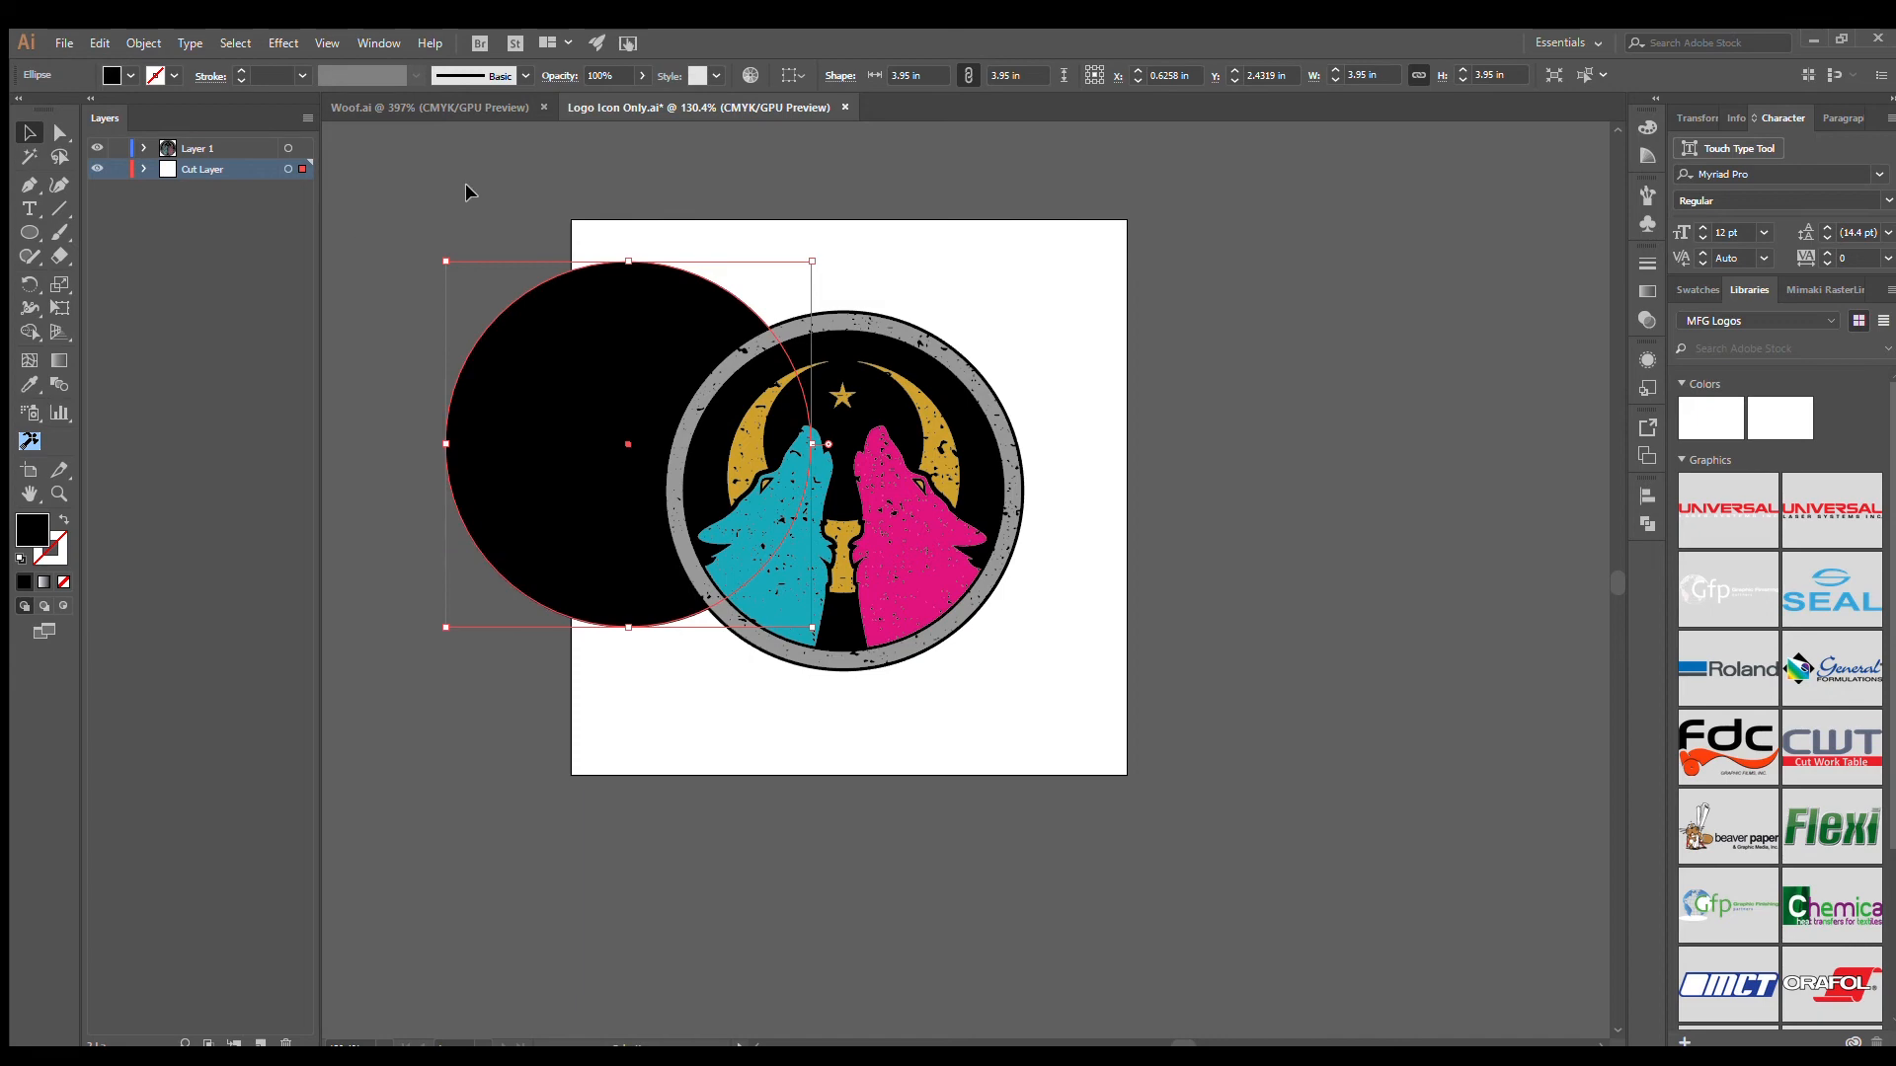
- Align the black circle and the wolf logo on their horizontal and vertical centers, and move both together to the artboard's middle
left_click_drag(433, 190, 1238, 571)
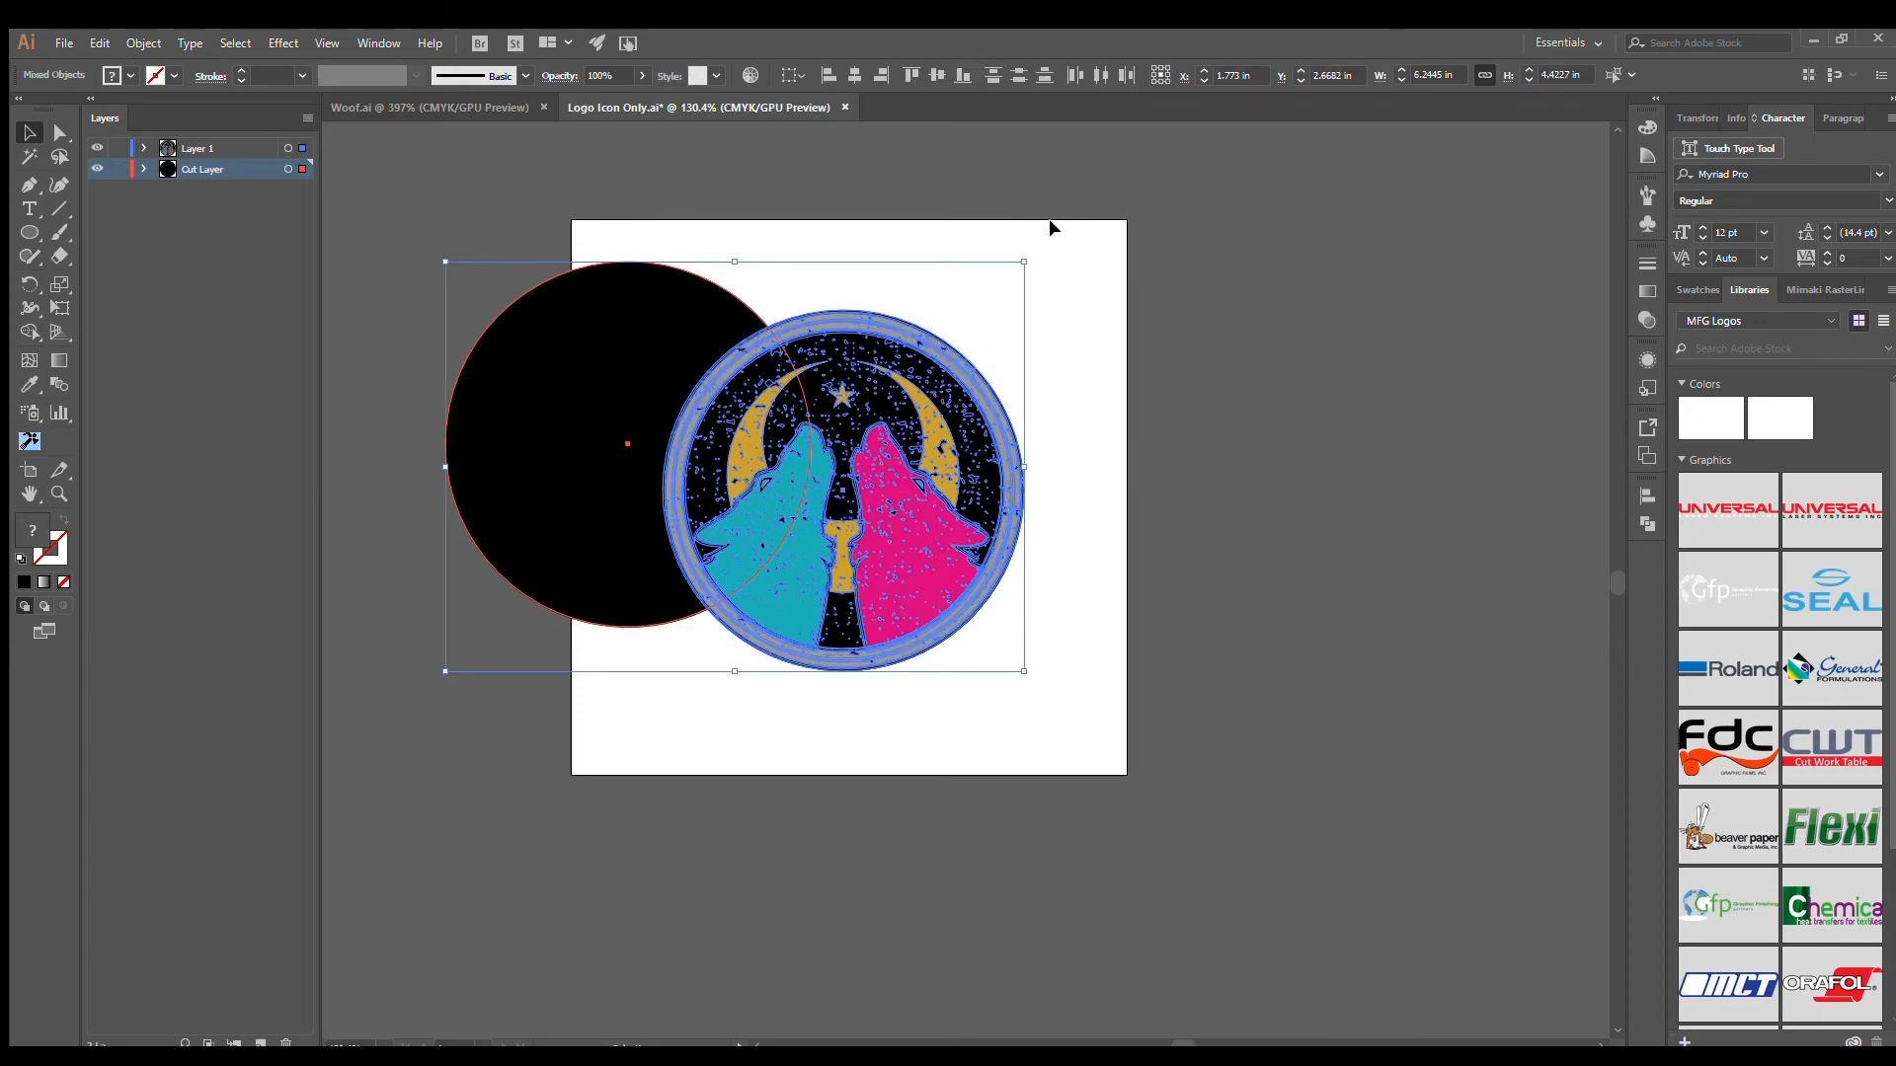
left_click(854, 75)
left_click(935, 77)
left_click_drag(845, 424, 964, 428)
left_click(1216, 502)
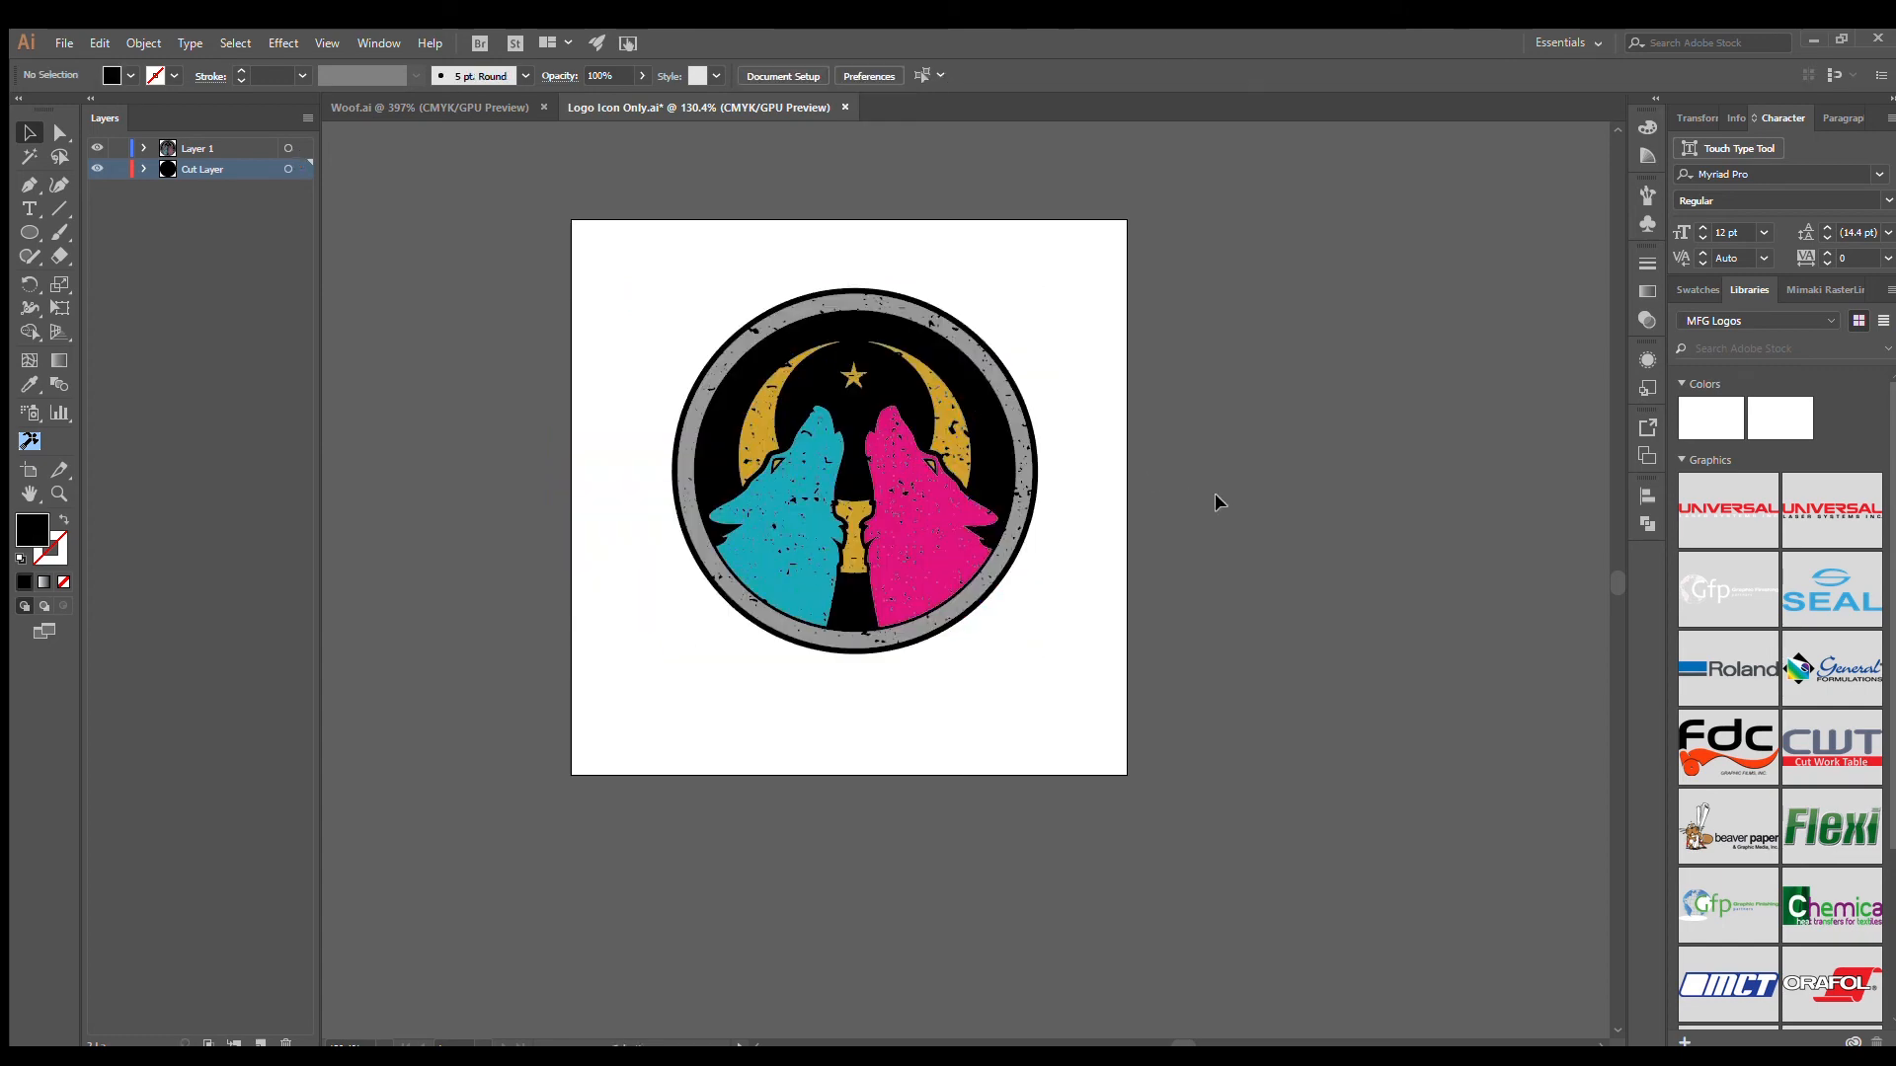
- Inspect the logo's edge in outline view, select the Cut Layer circle there, and return to the preview view
key("z")
left_click_drag(679, 319, 838, 419)
key("v")
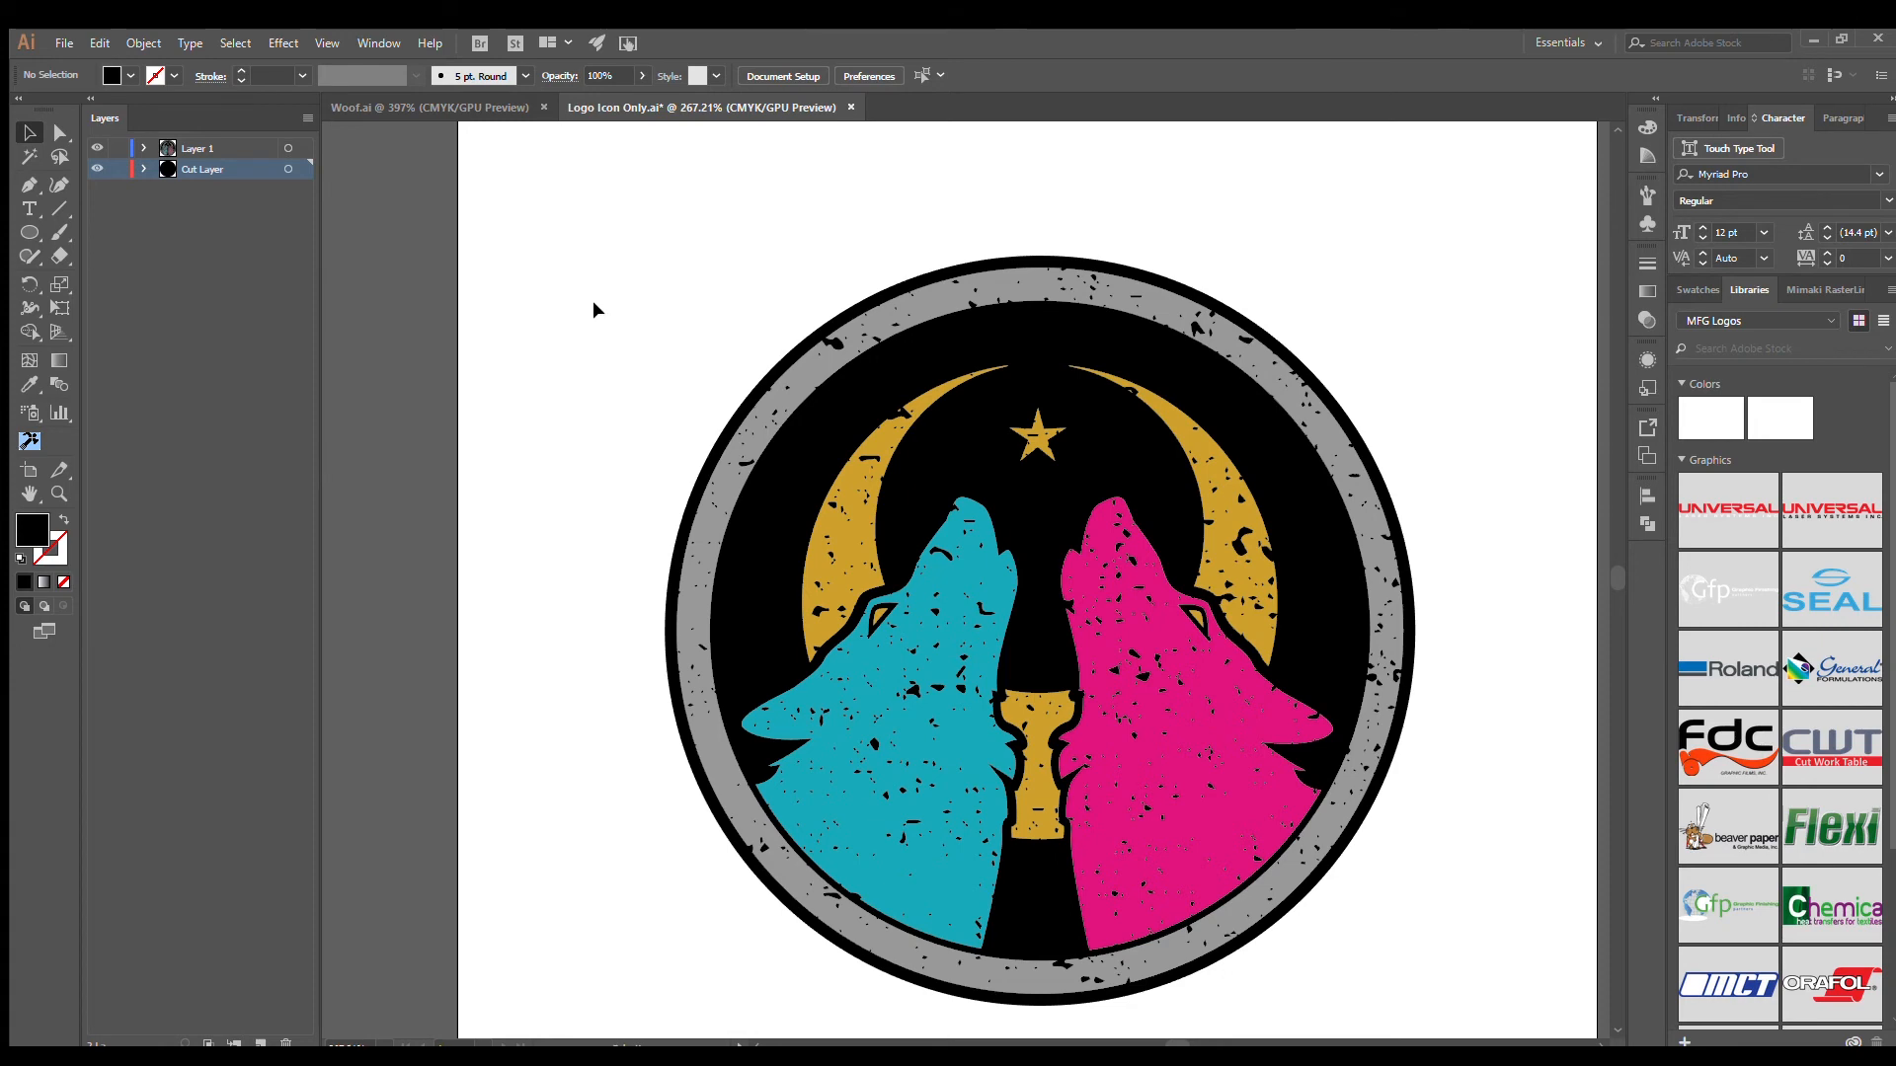
key("ctrl+y")
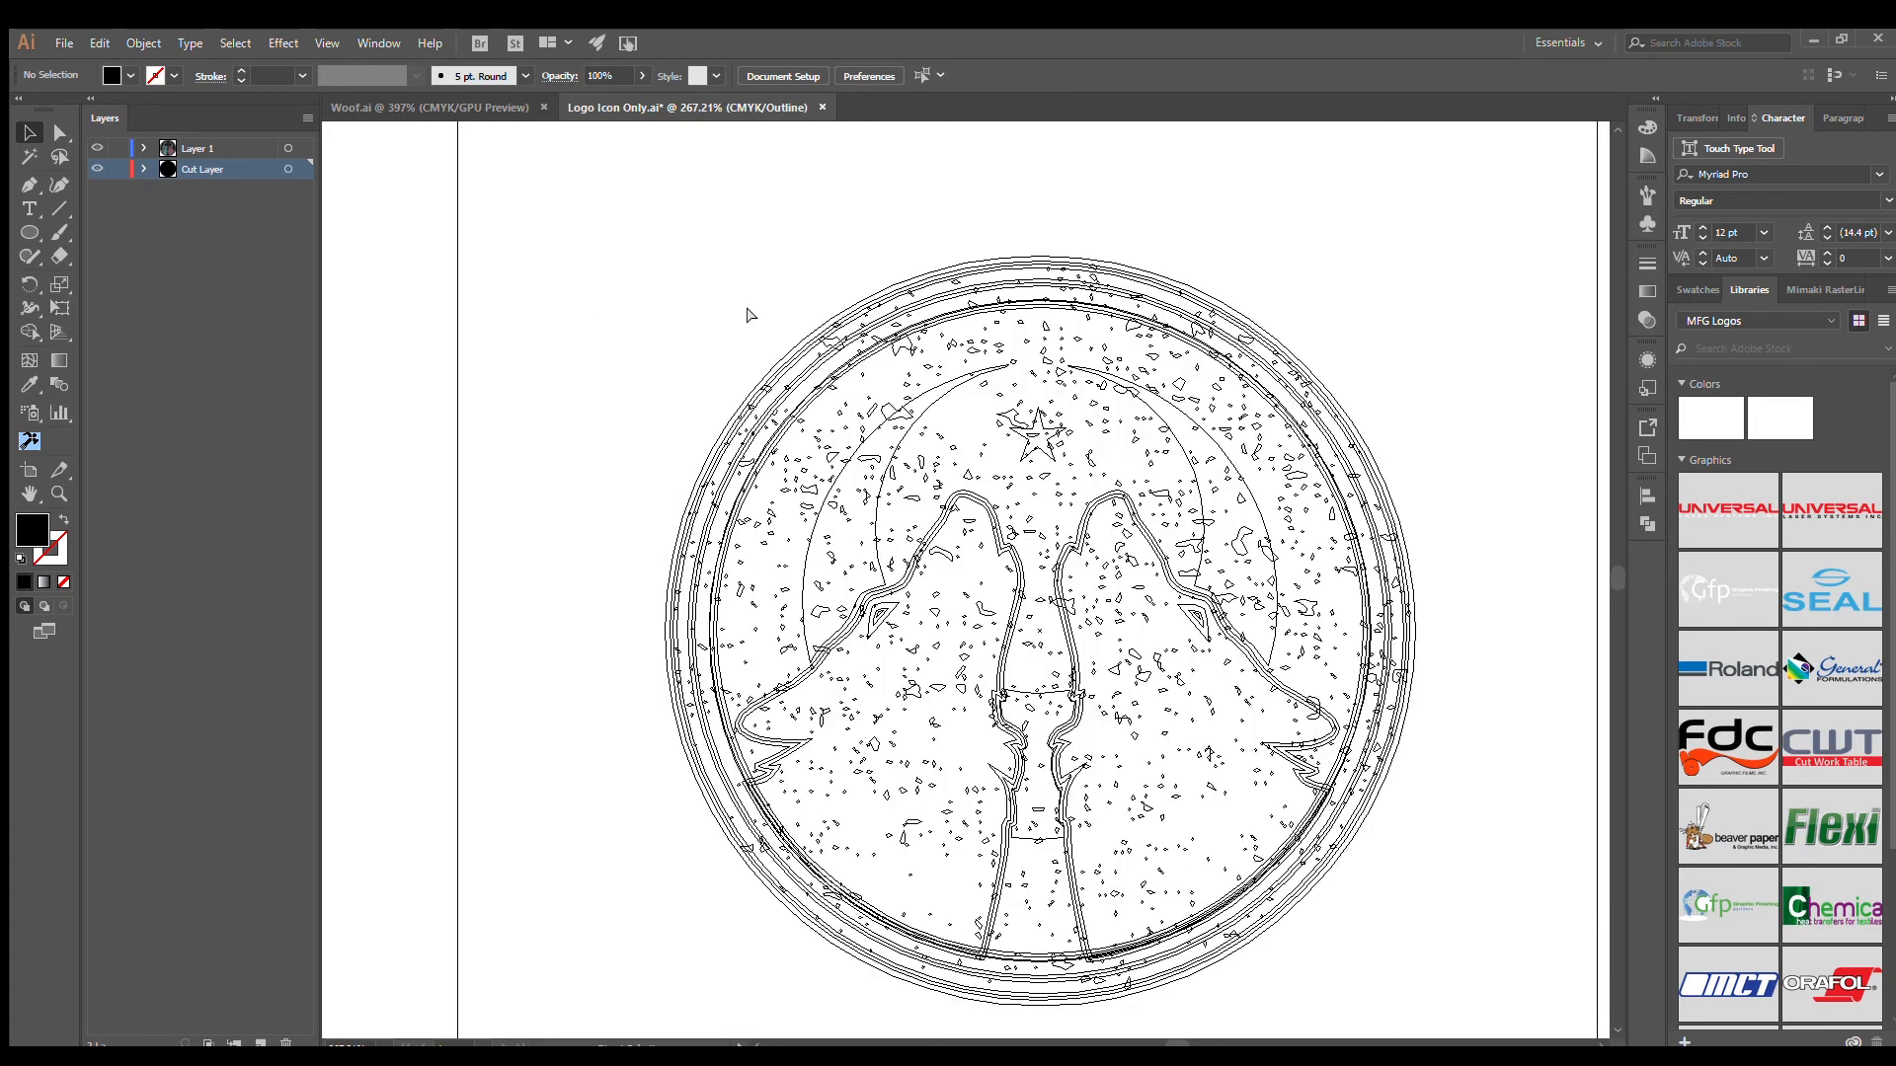
left_click(846, 306)
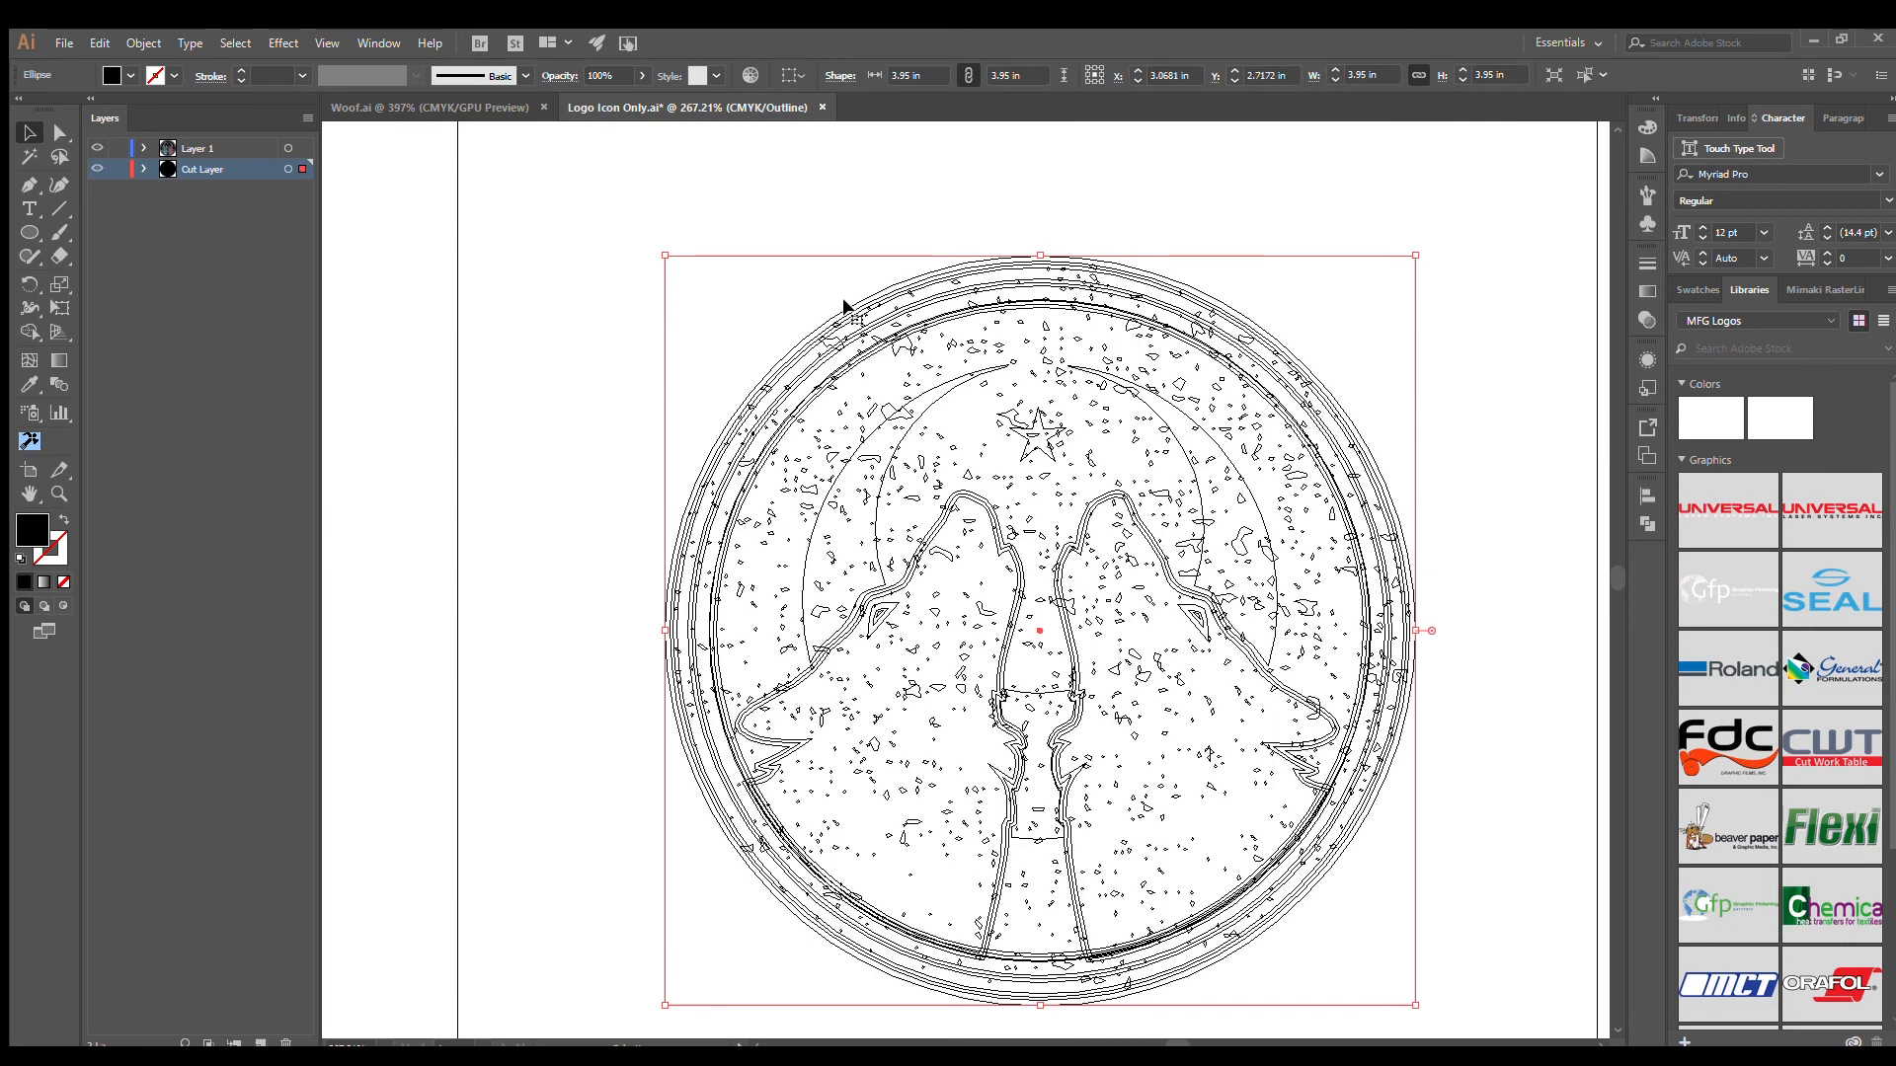
key("ctrl+y")
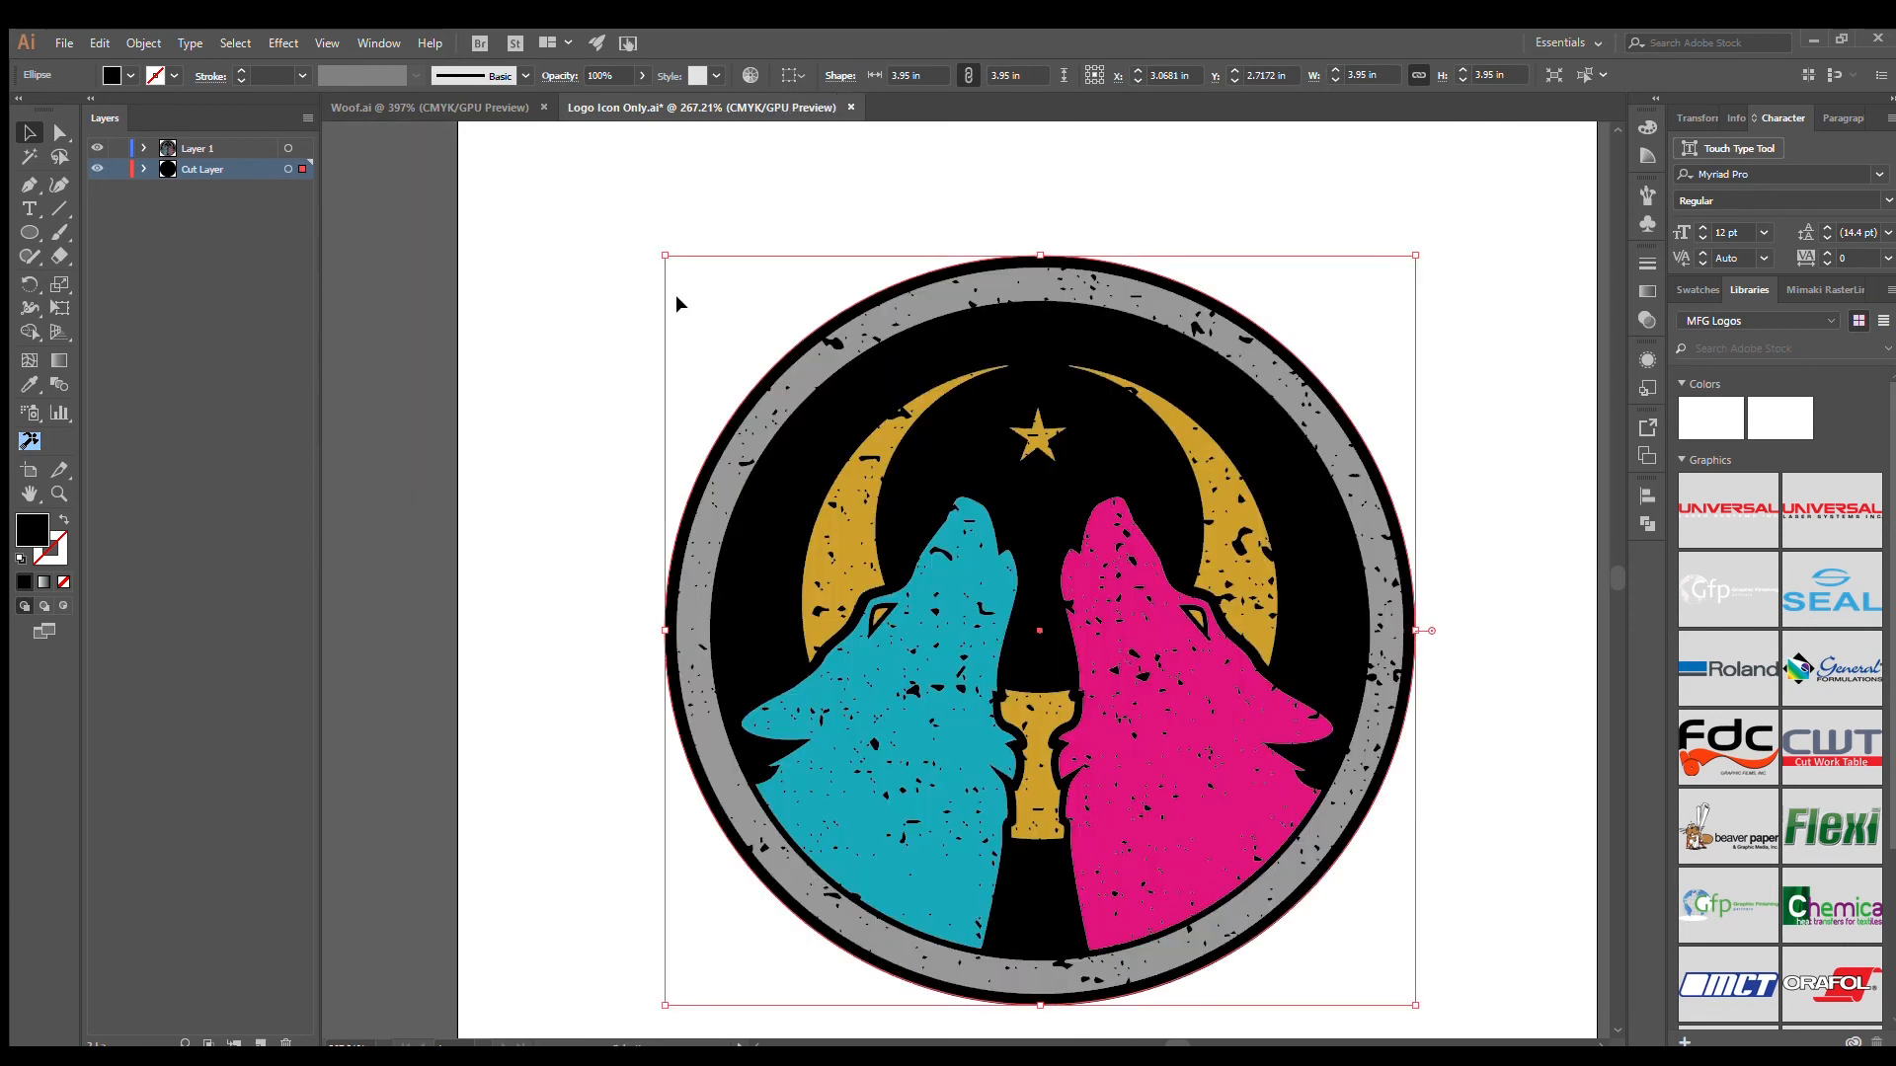
scroll(676, 295, "down", 3)
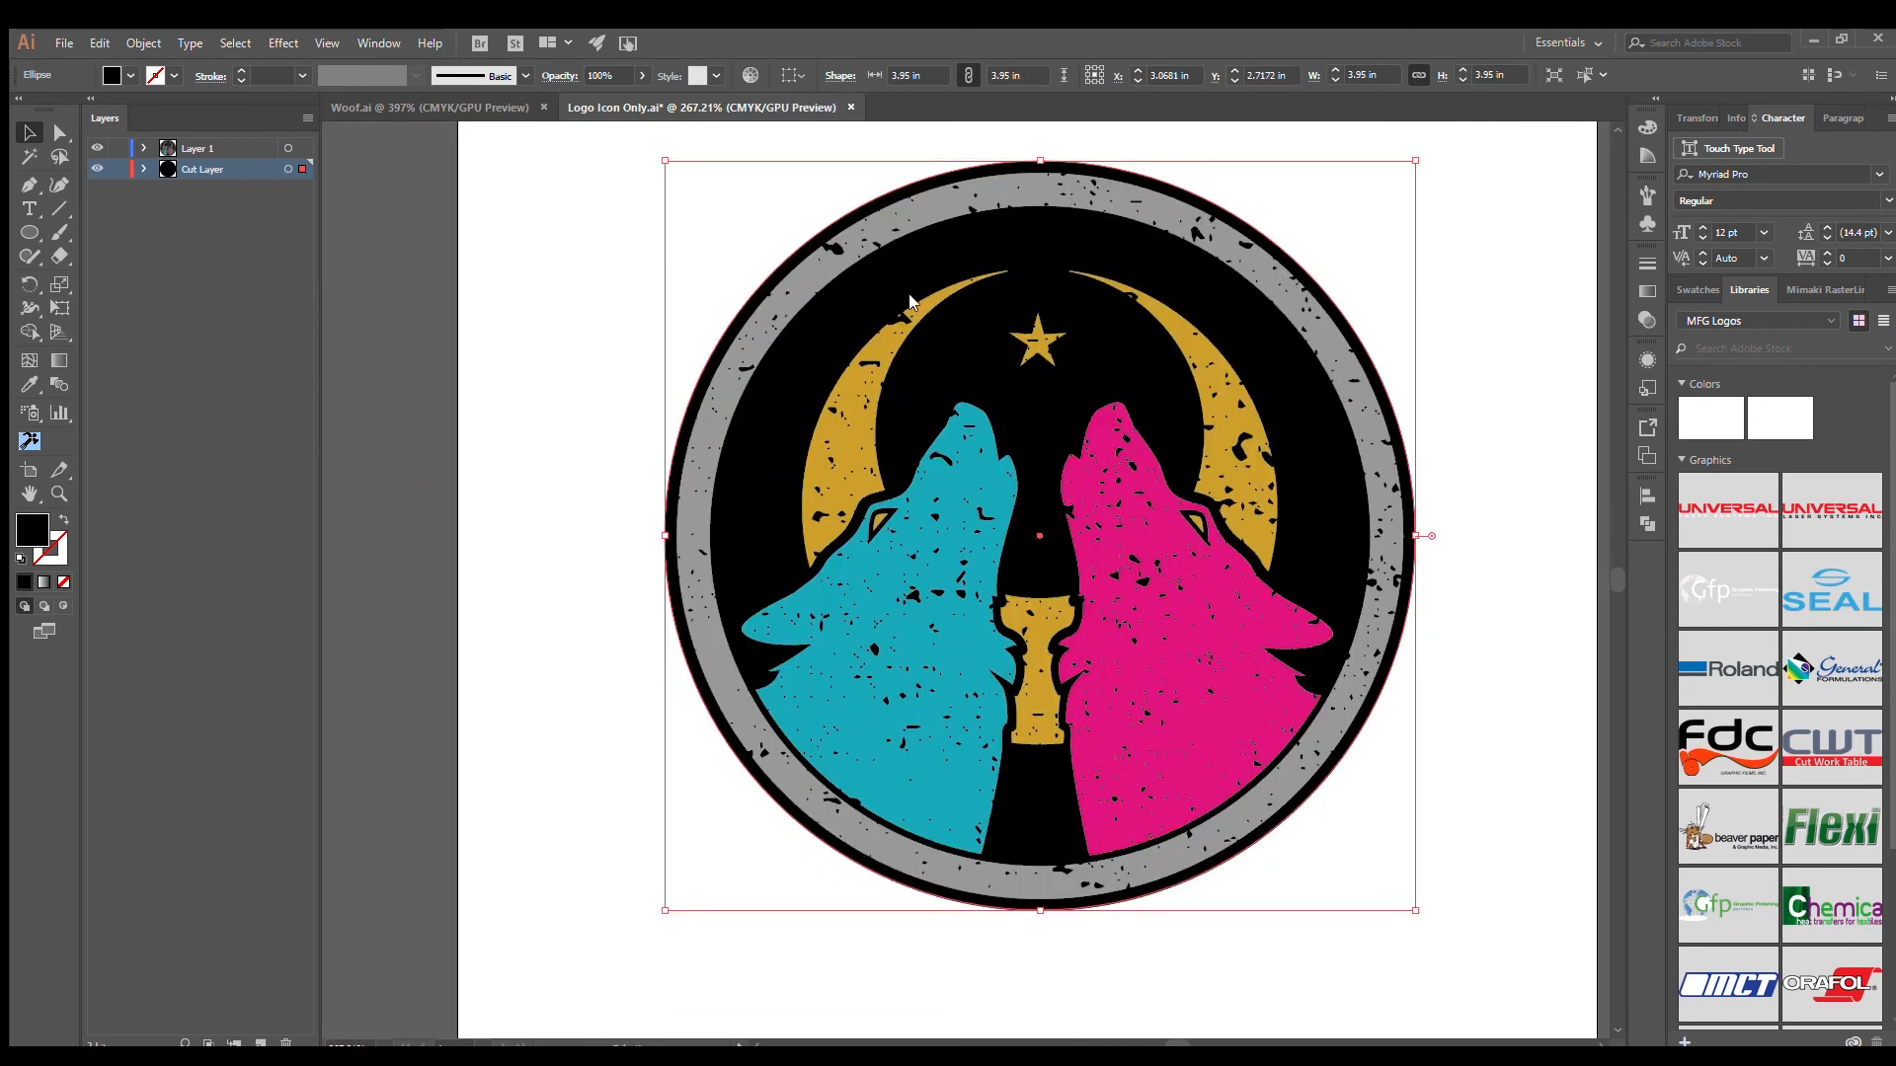